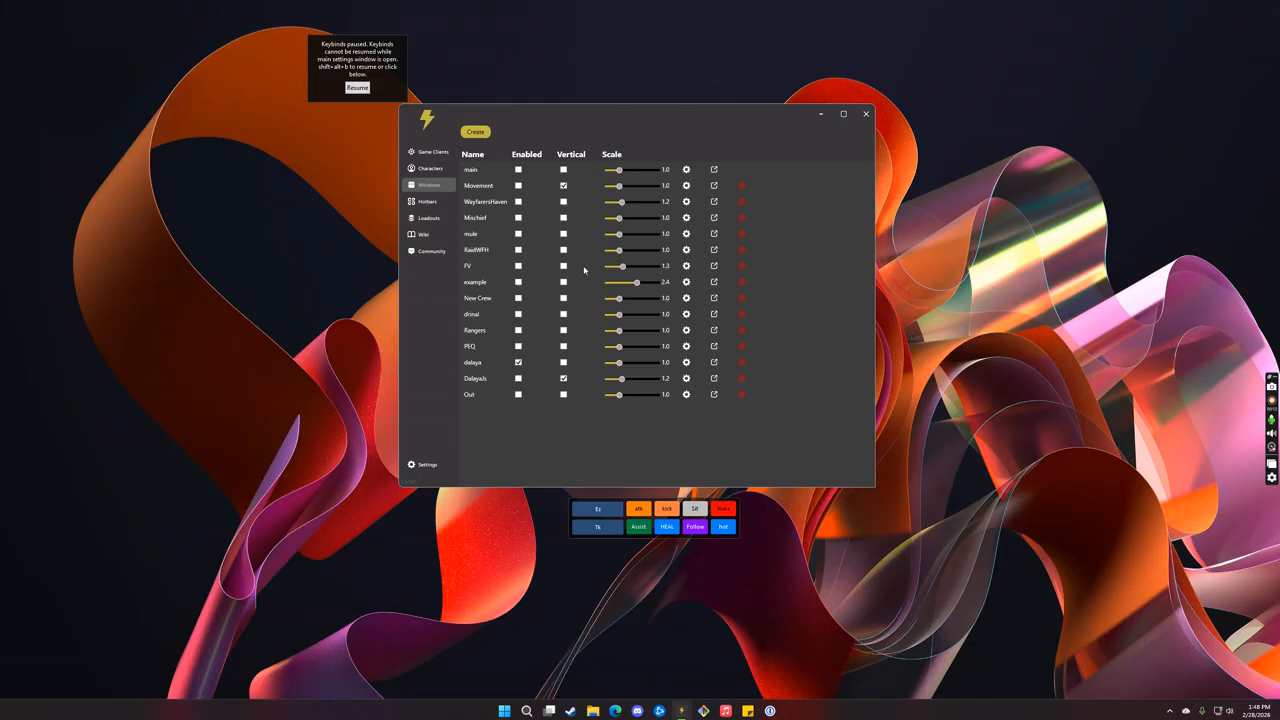
# Step: Look through the Game Clients page and the Interface, Auto Launch, Local Server and Active Keybinds settings, ending on Core
pyautogui.click(426, 151)
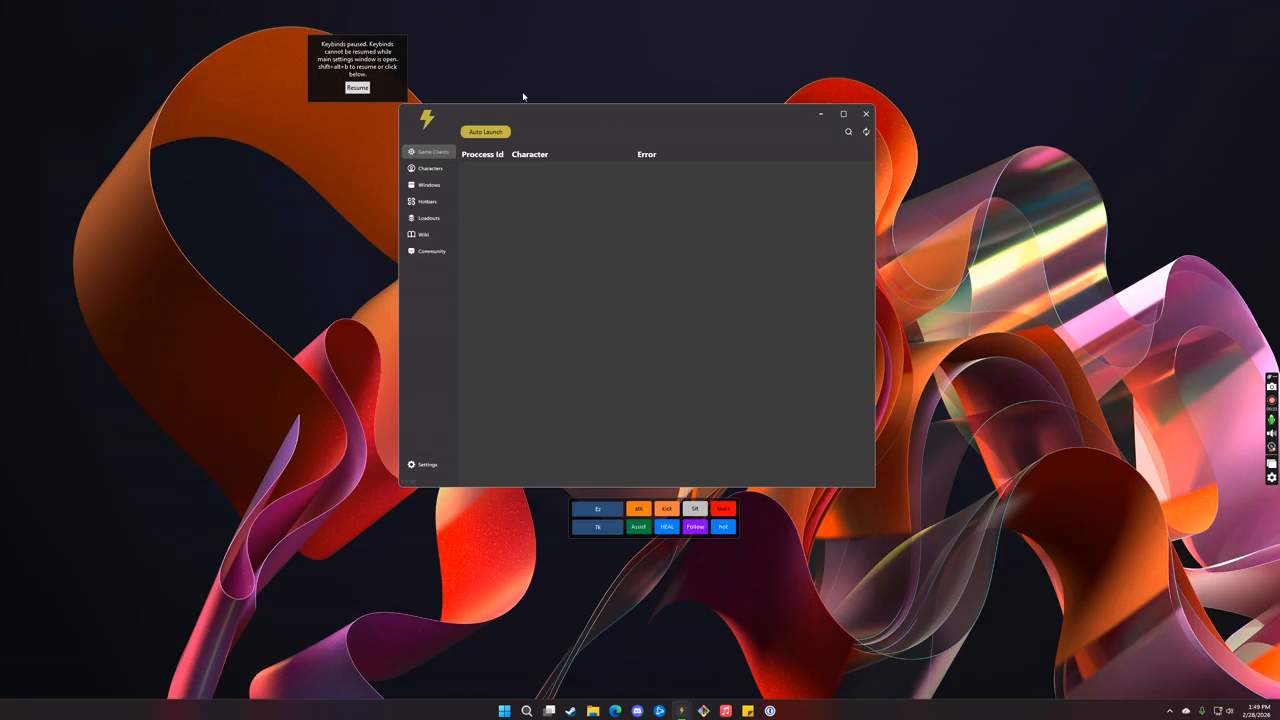
pyautogui.click(426, 465)
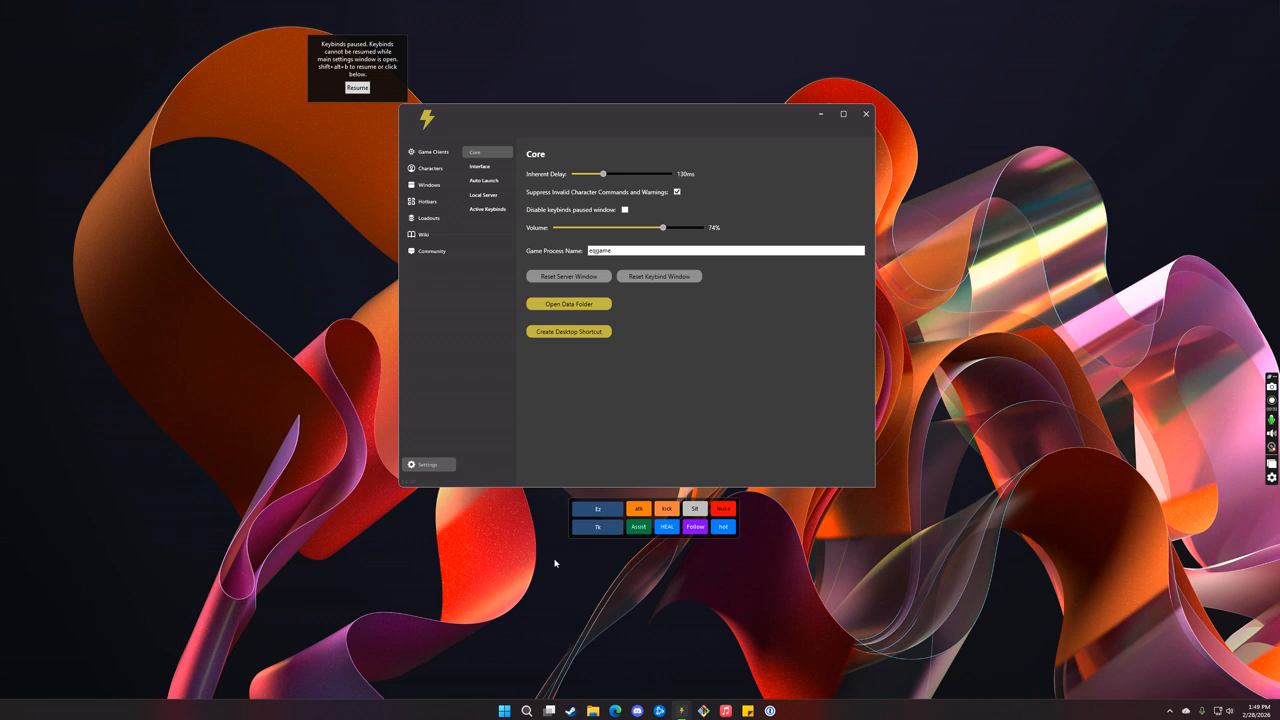
pyautogui.click(488, 166)
pyautogui.click(495, 181)
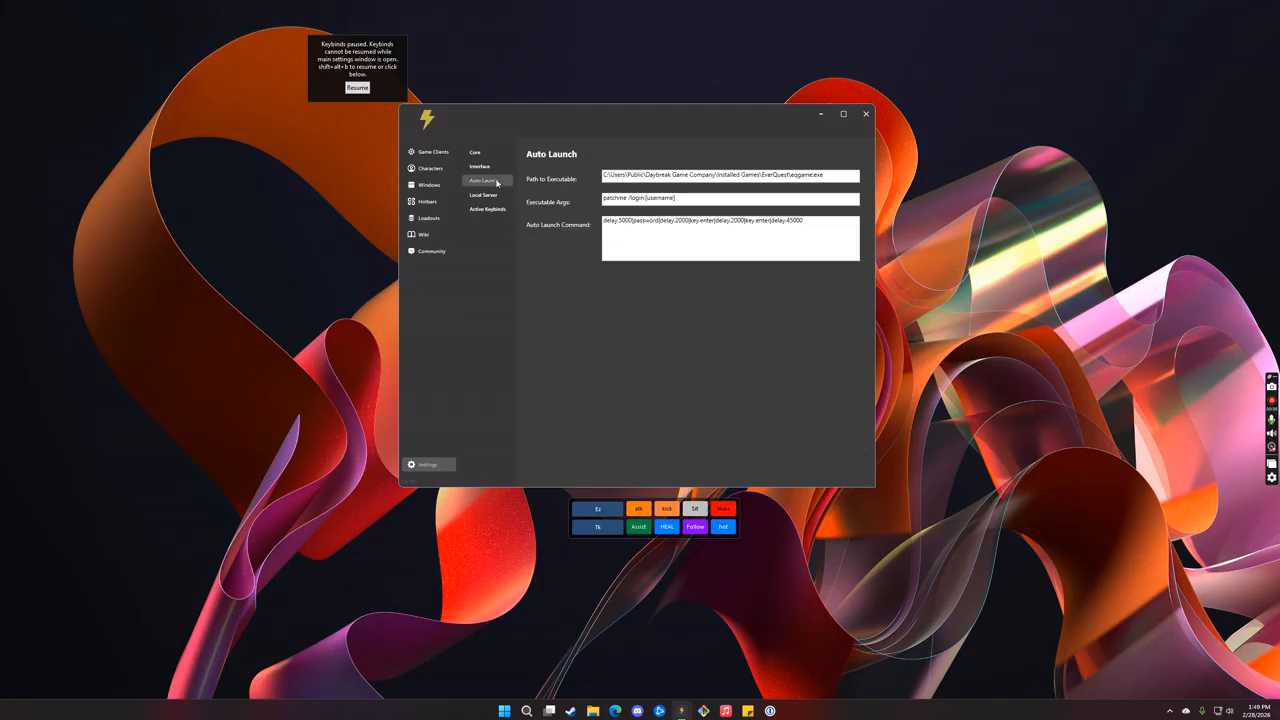
pyautogui.click(487, 197)
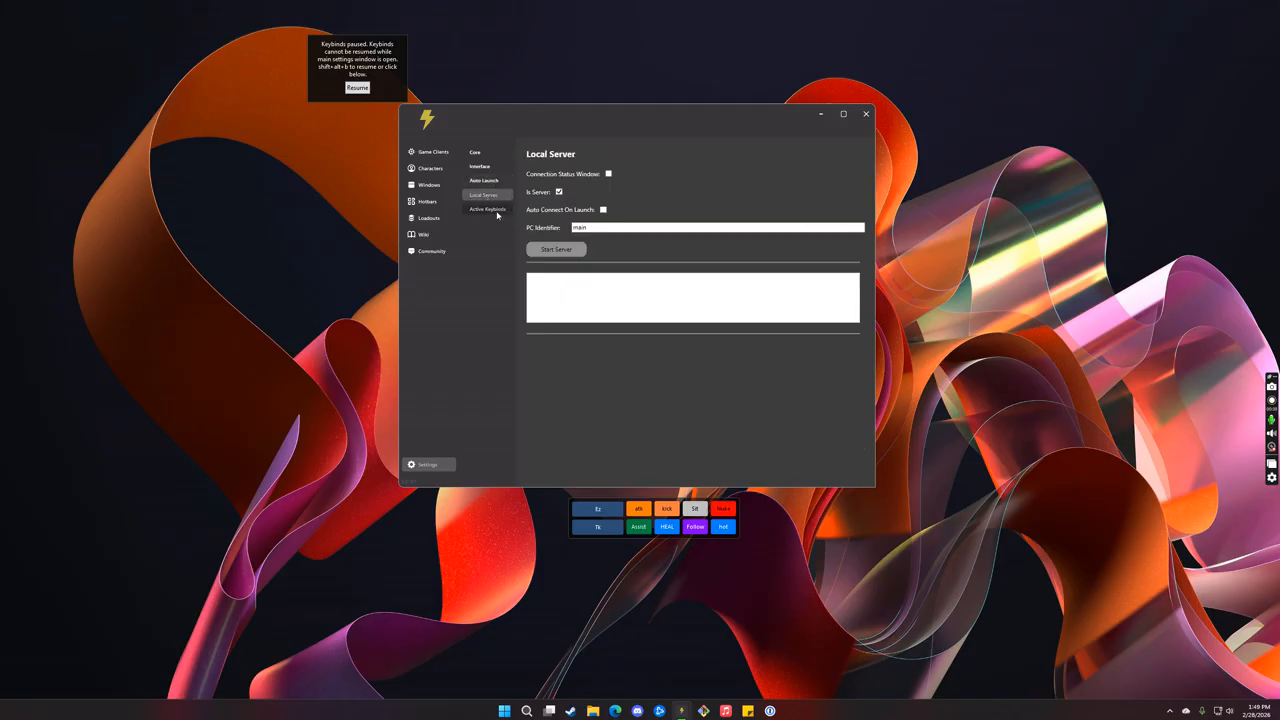
pyautogui.click(497, 210)
pyautogui.click(479, 153)
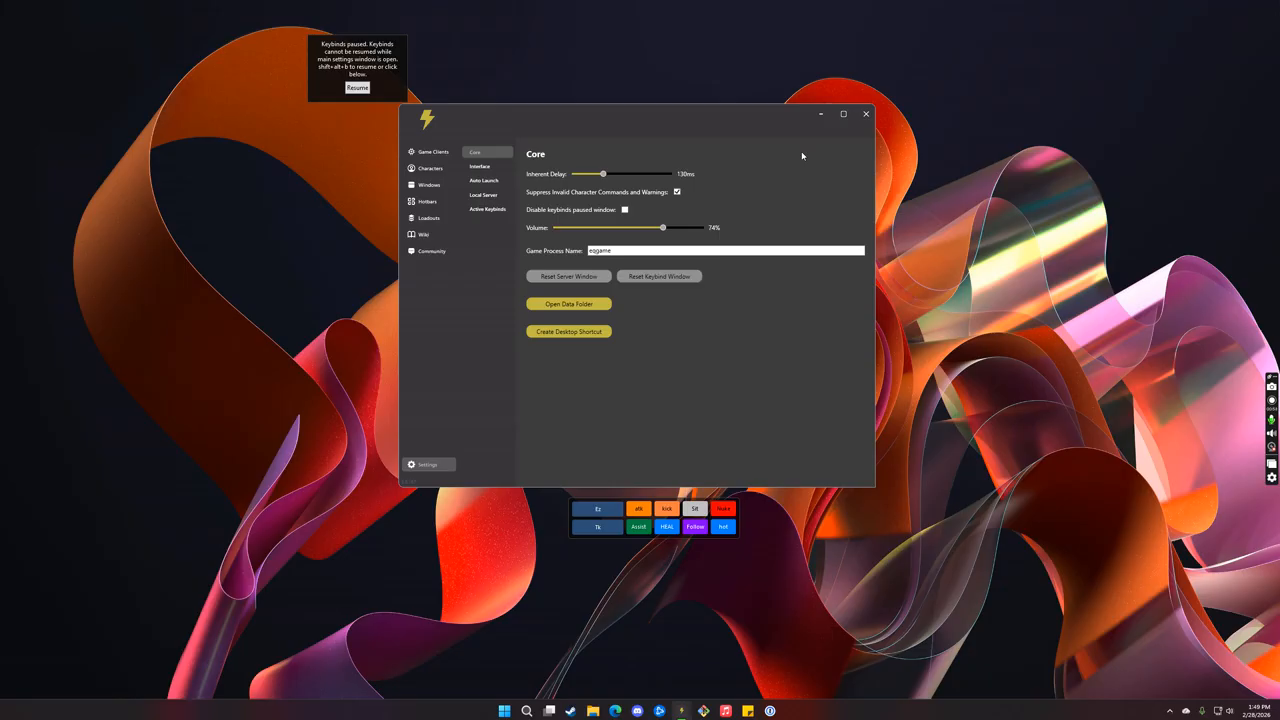
# Step: Test the Tk character button with suppression of invalid character commands and warnings turned off, and again with it turned back on
pyautogui.click(677, 191)
pyautogui.click(597, 529)
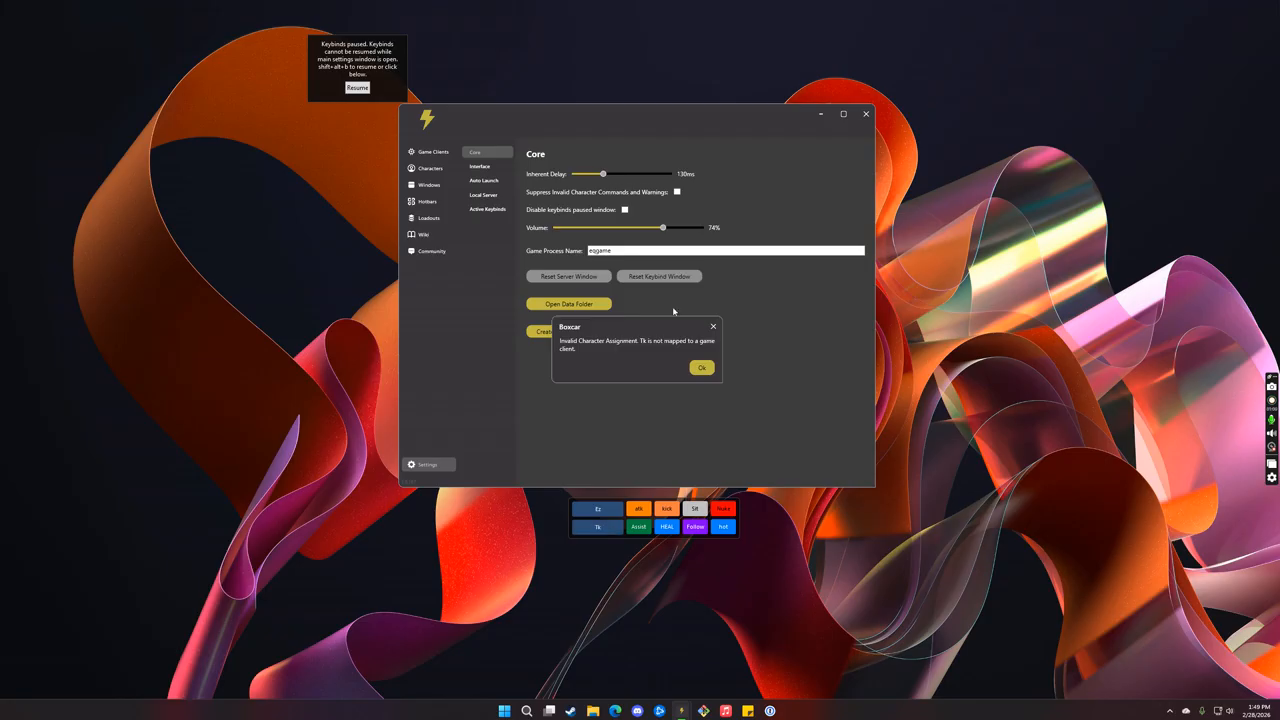
pyautogui.click(713, 326)
pyautogui.click(677, 191)
pyautogui.click(595, 531)
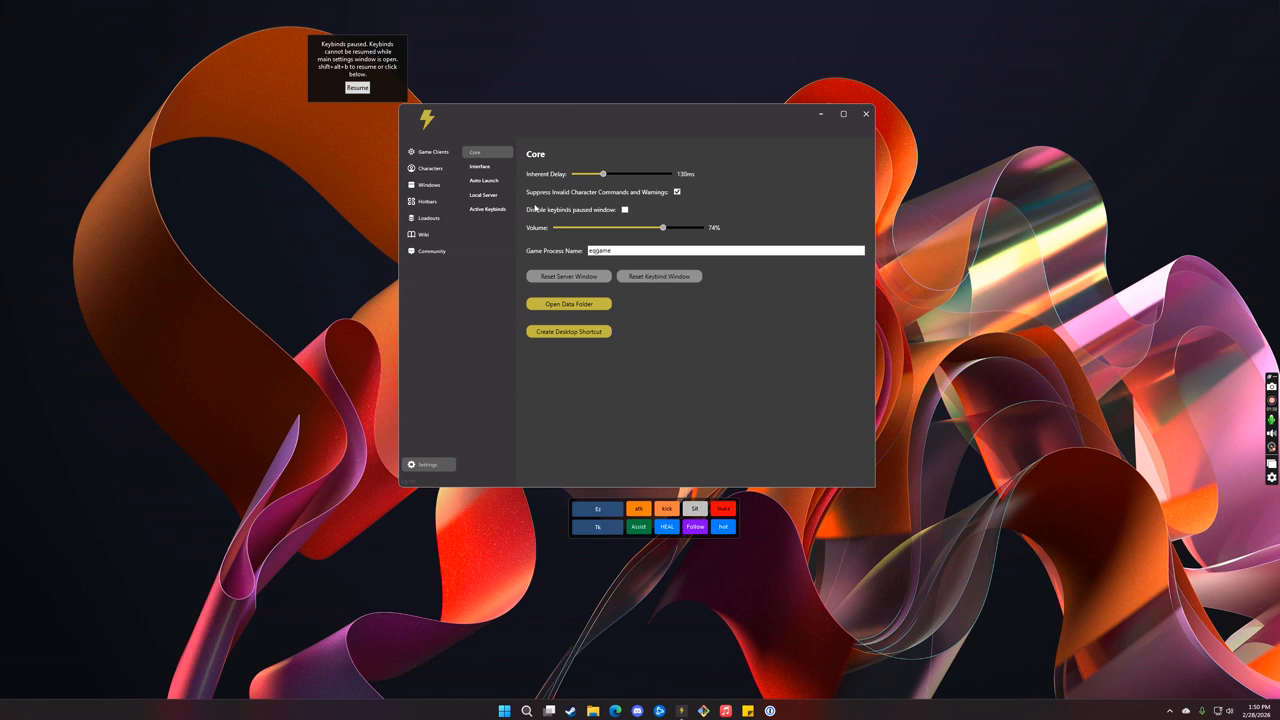
# Step: Move the keybinds-paused window above the settings window, and disable and re-enable its display
pyautogui.moveTo(371, 49); pyautogui.dragTo(627, 32)
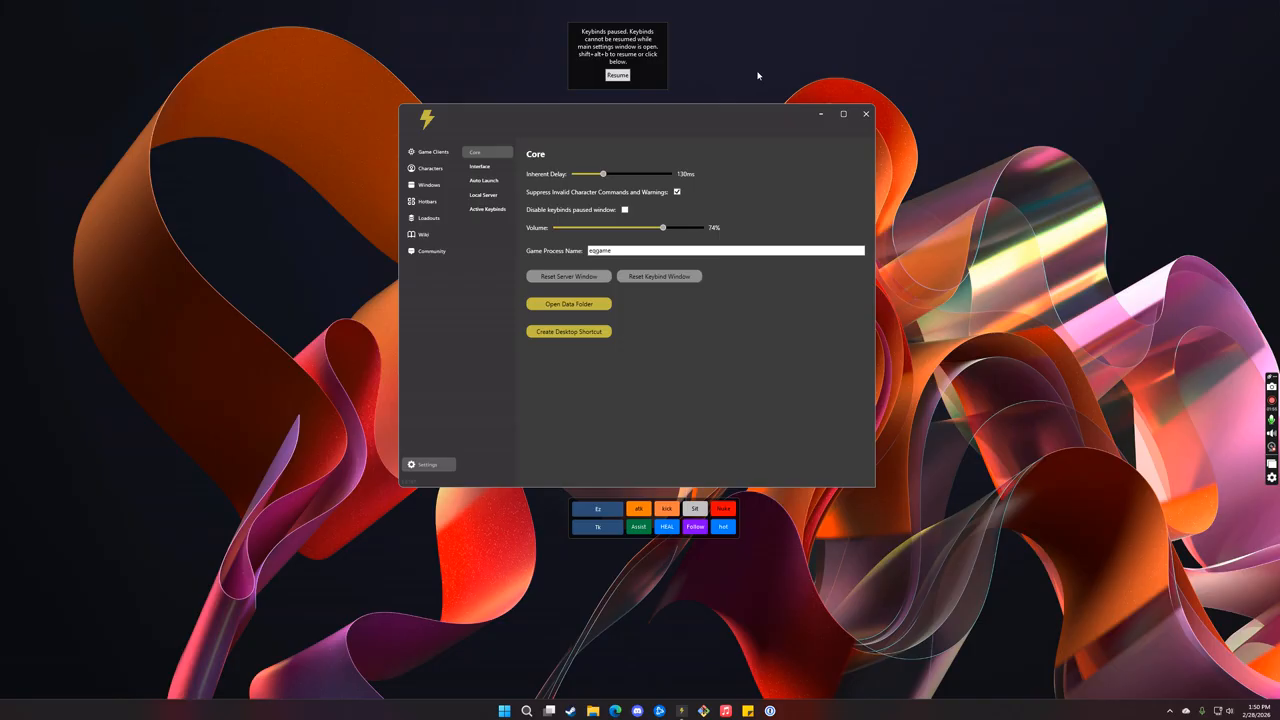
pyautogui.click(626, 210)
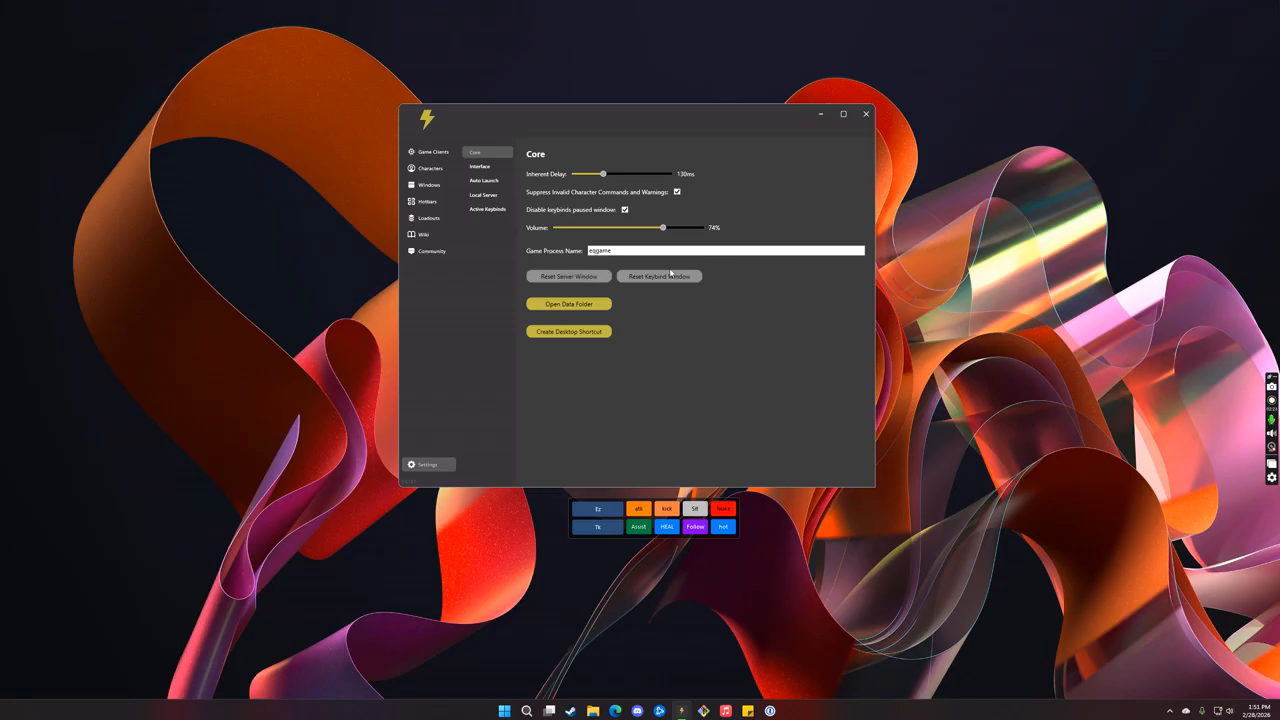
pyautogui.click(626, 211)
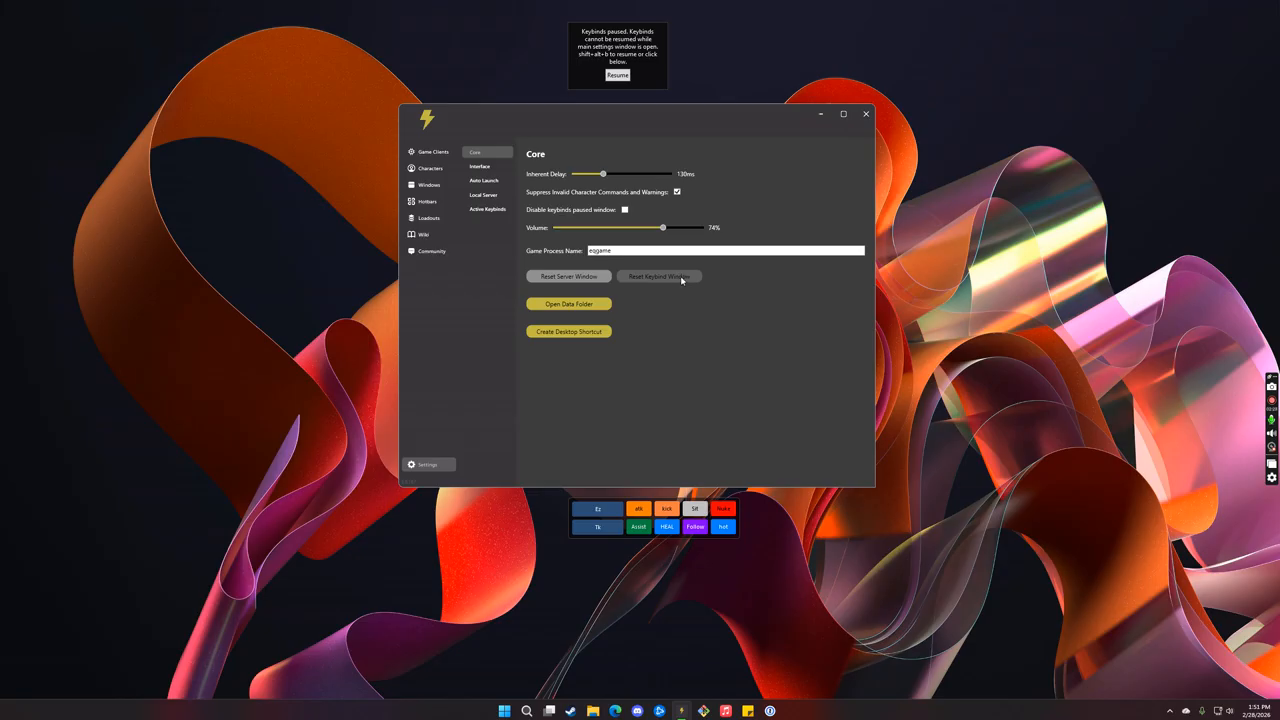
# Step: Reset the keybind window's position and place the keybinds-paused window centrally above the settings window
pyautogui.click(682, 279)
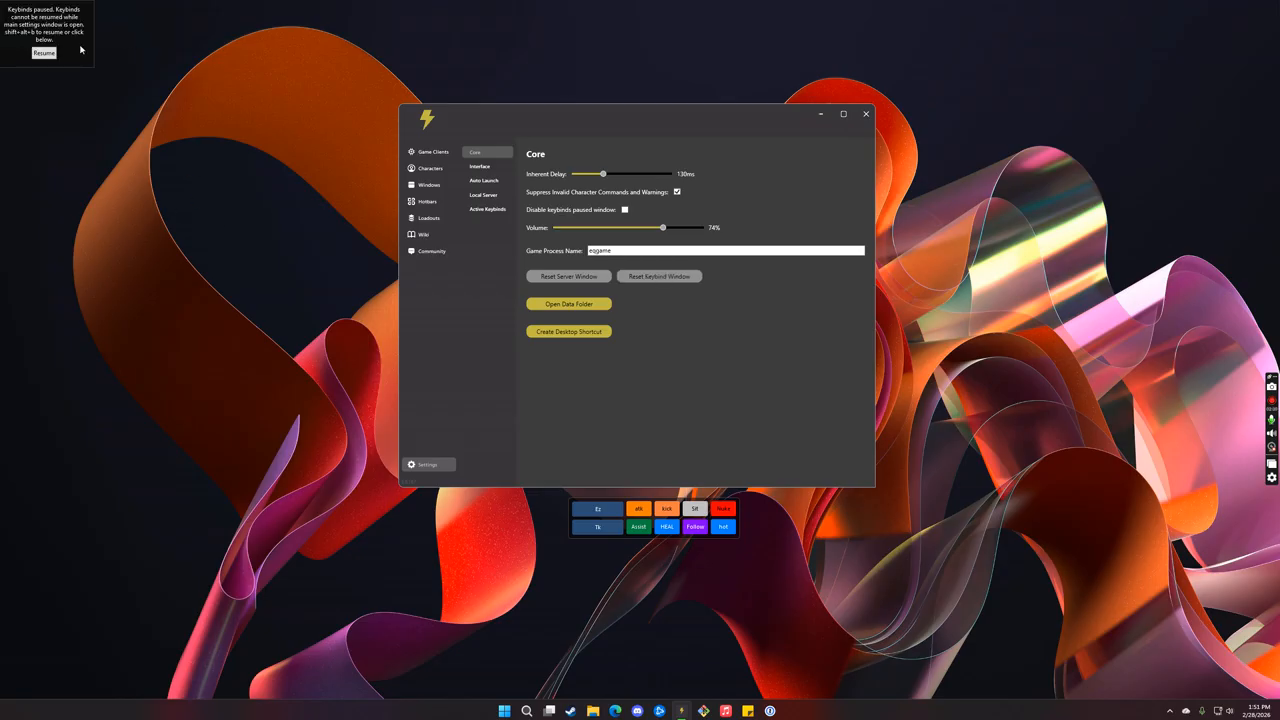
pyautogui.moveTo(81, 47); pyautogui.dragTo(675, 40)
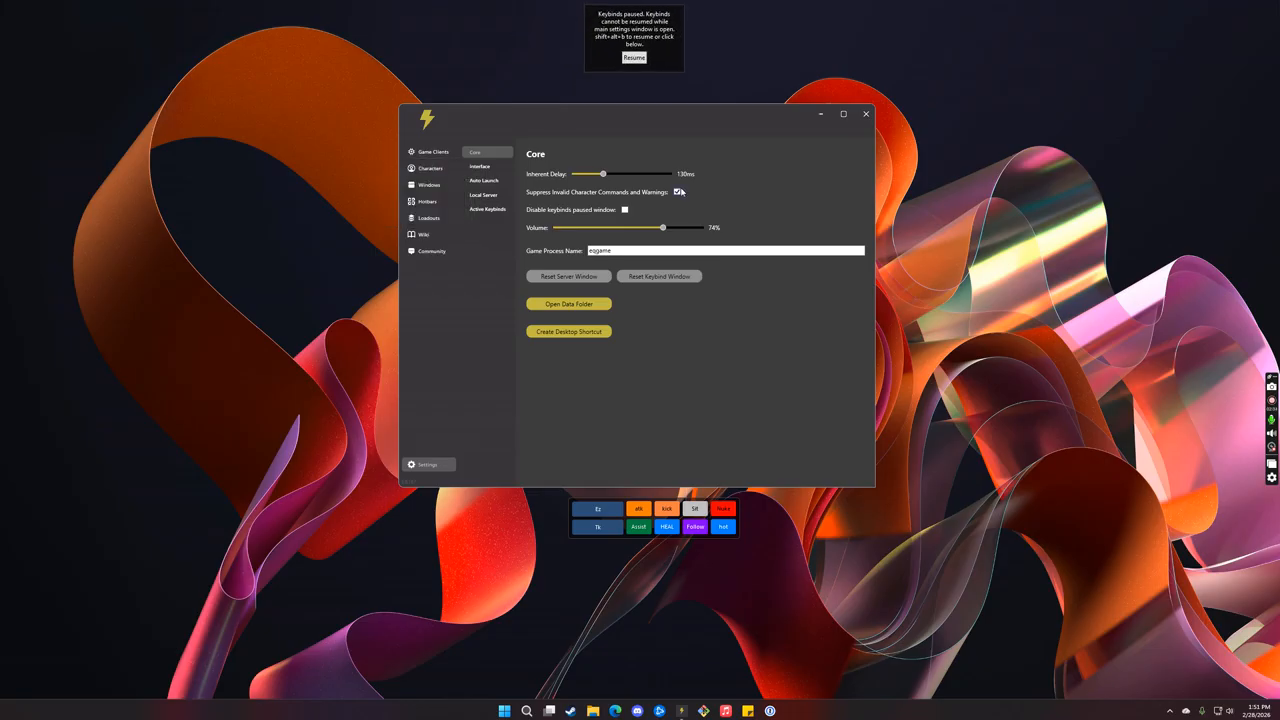
# Step: Check the Windows list, and open the data folder from the Core settings to view its files before closing it
pyautogui.click(428, 184)
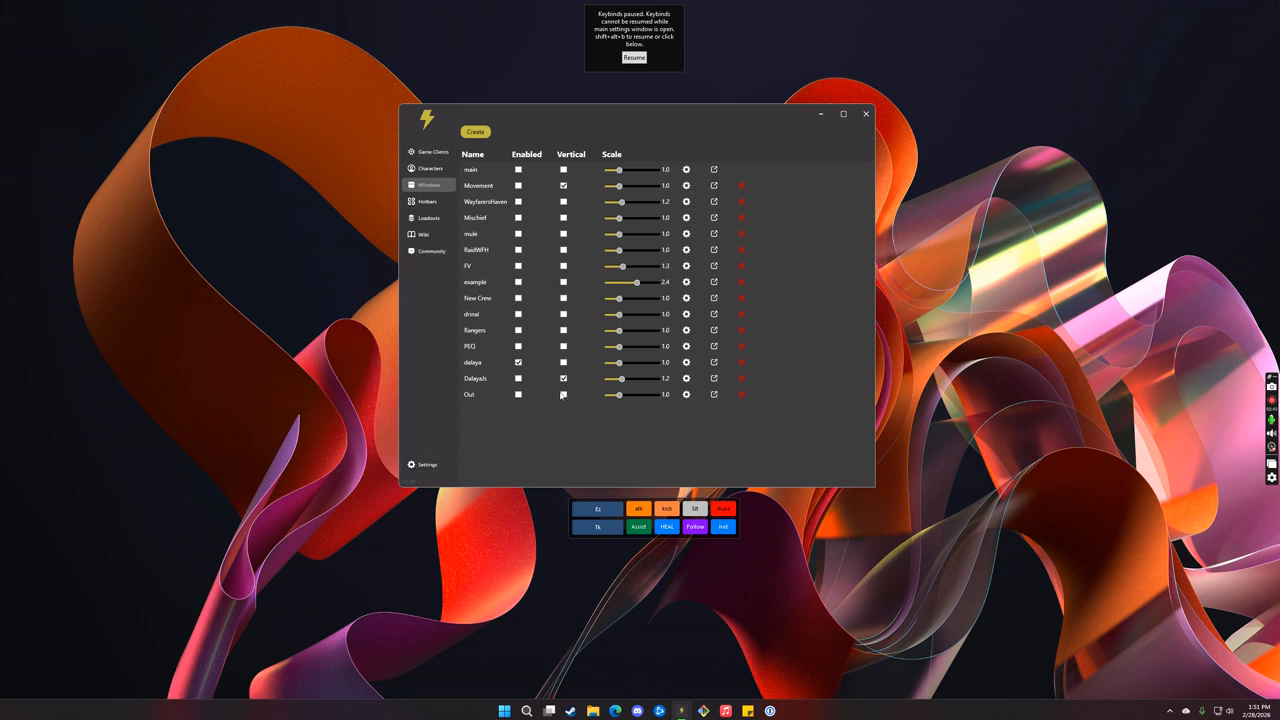
pyautogui.click(428, 464)
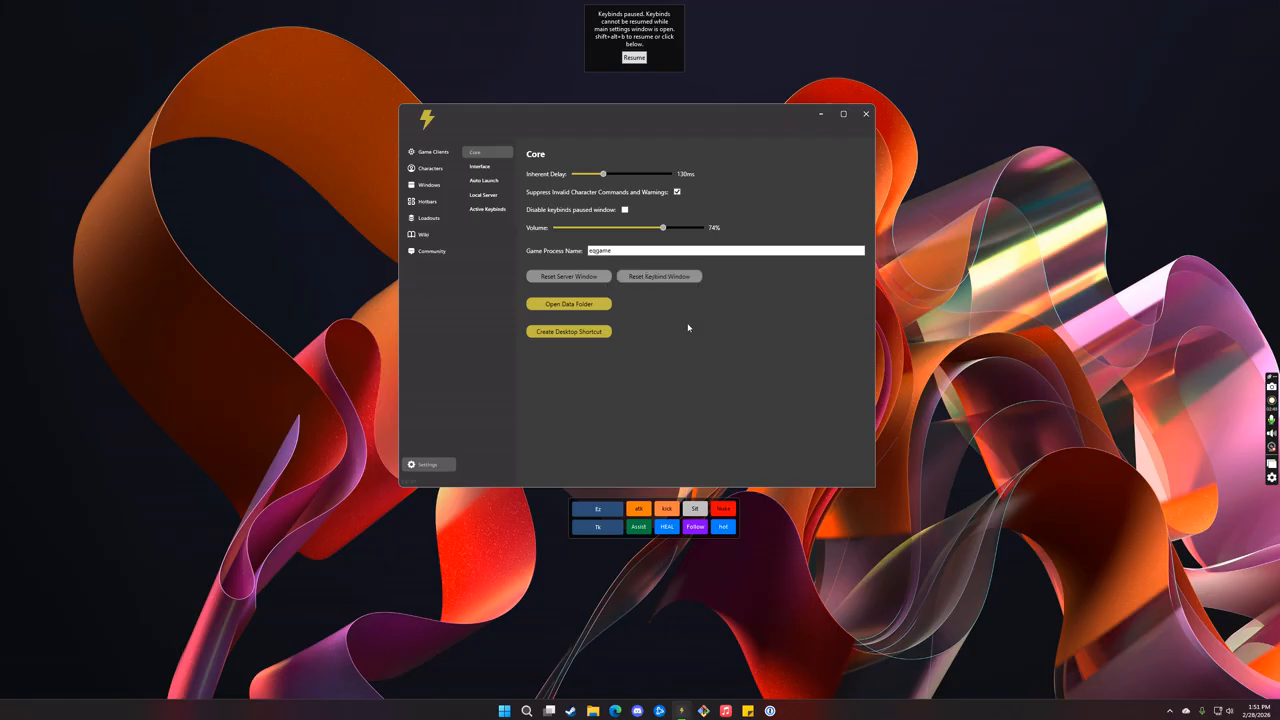
pyautogui.click(587, 305)
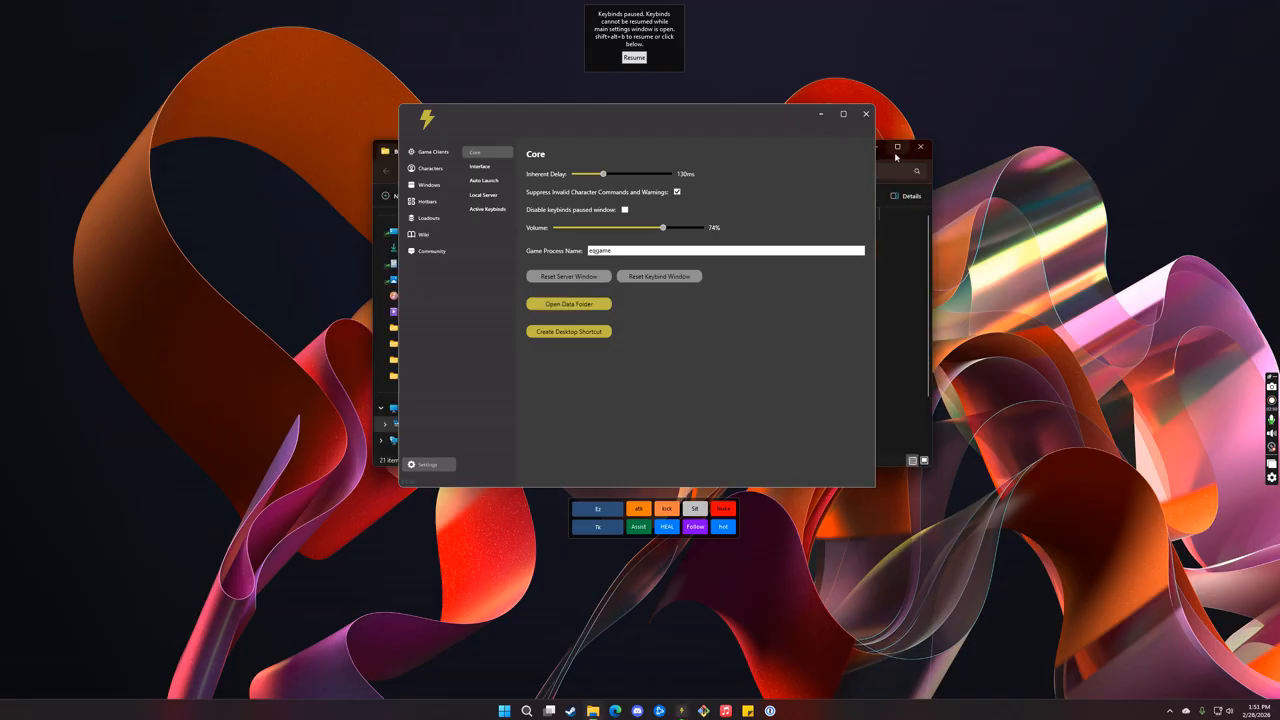
pyautogui.moveTo(890, 155); pyautogui.dragTo(558, 117)
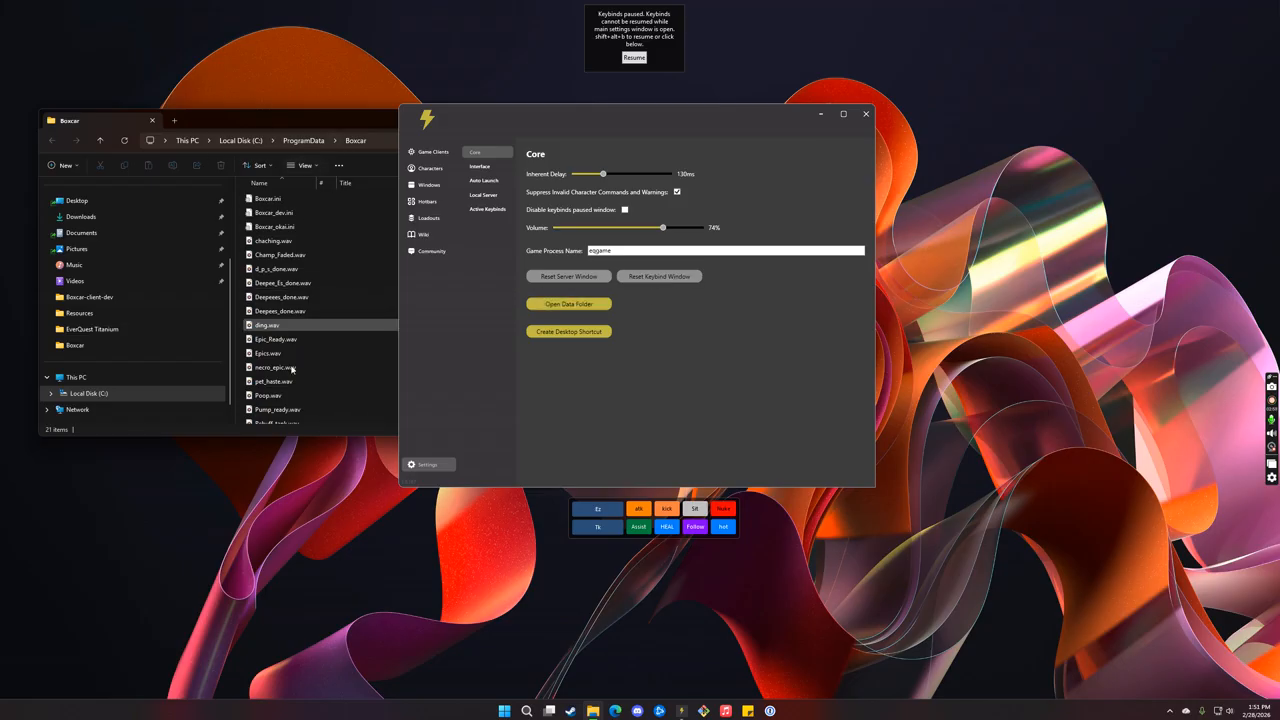
pyautogui.moveTo(275, 121); pyautogui.dragTo(782, 145)
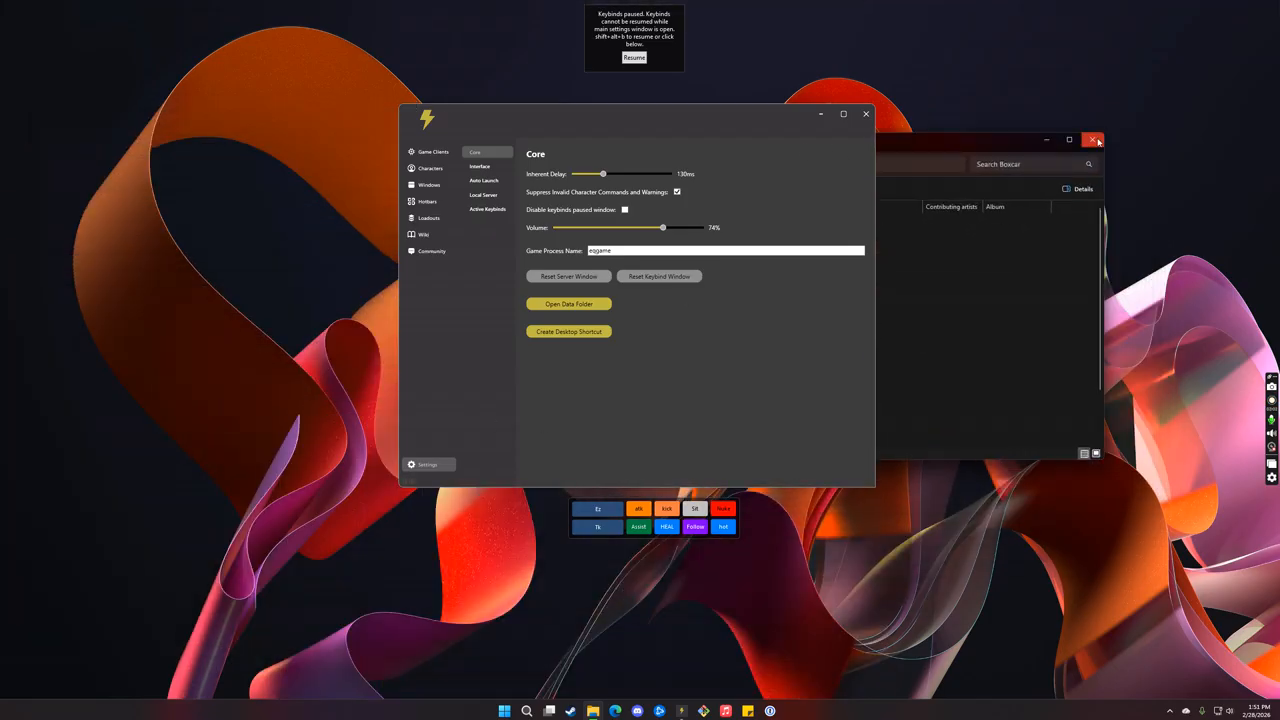
pyautogui.click(1092, 140)
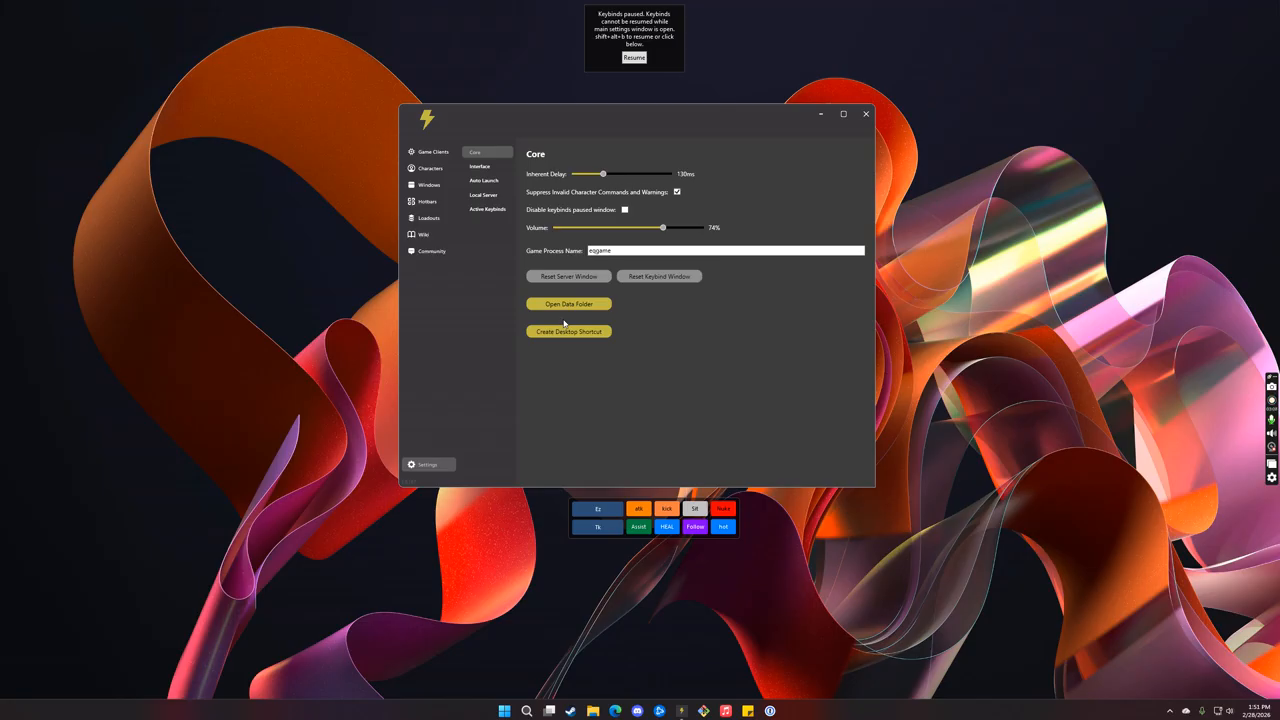
# Step: Compare the default interface window settings with the dalaya window's own settings, including its window row order
pyautogui.click(478, 167)
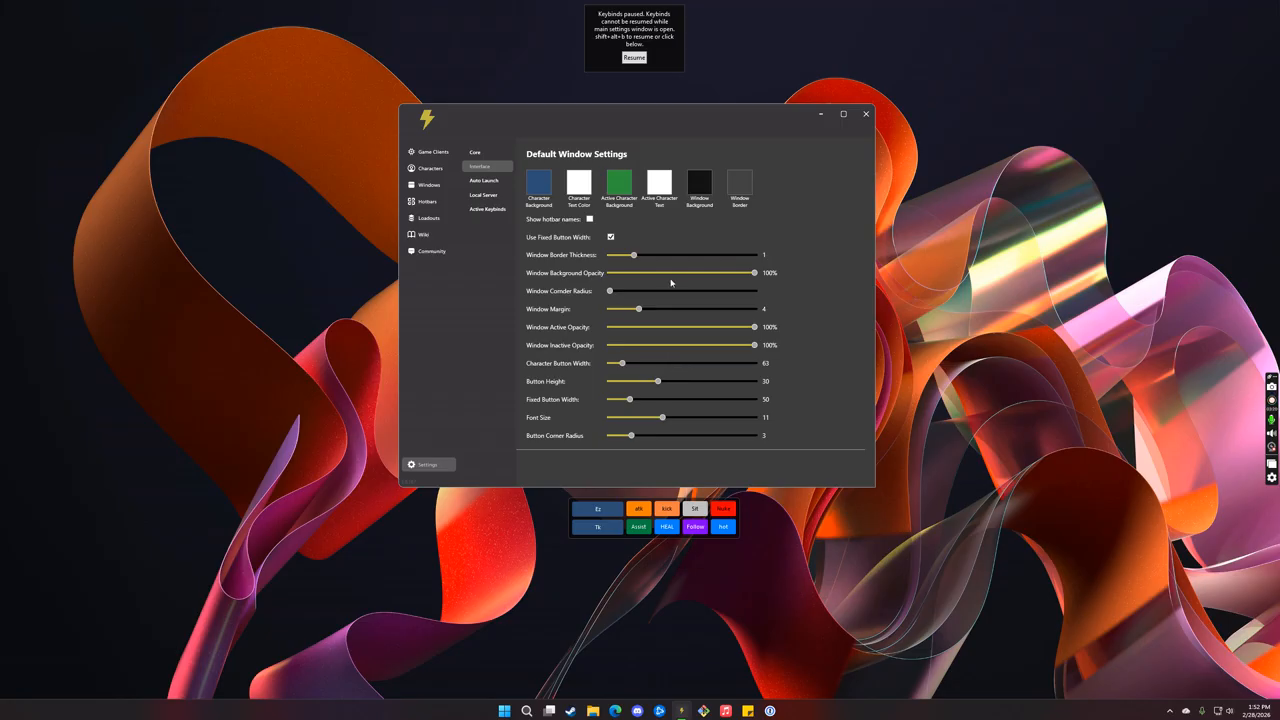
pyautogui.rightClick(738, 518)
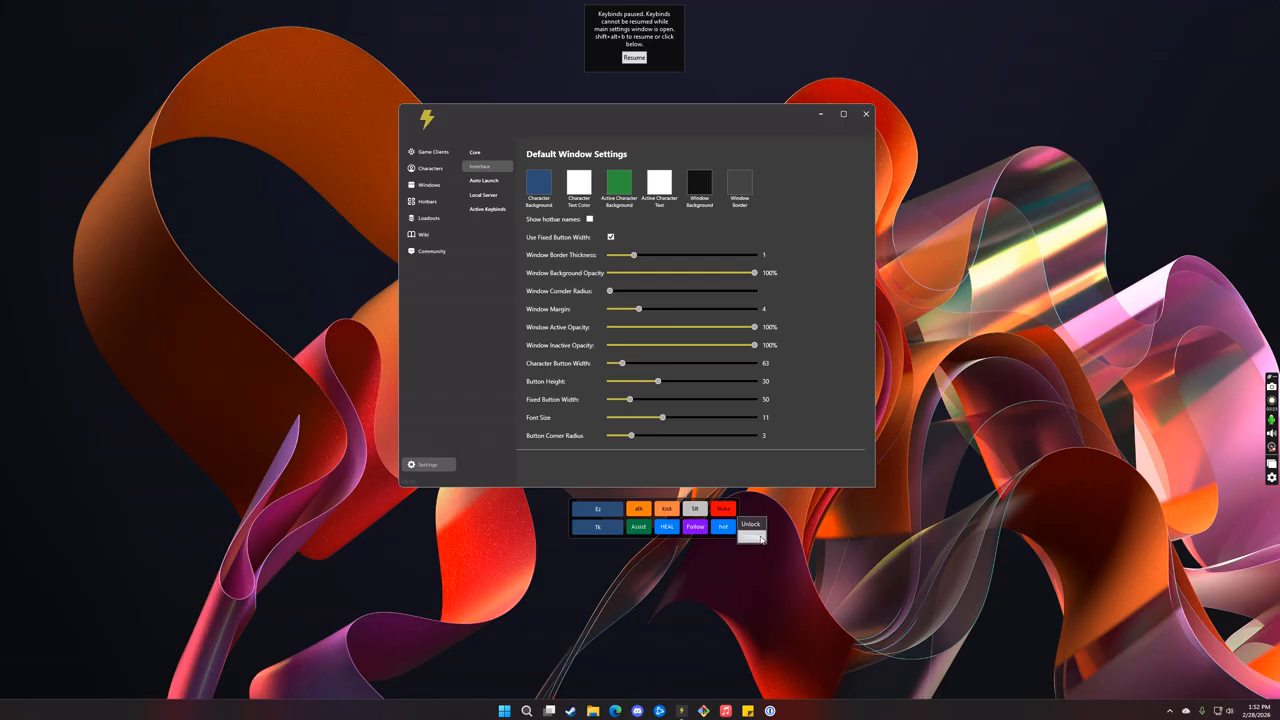
pyautogui.click(760, 538)
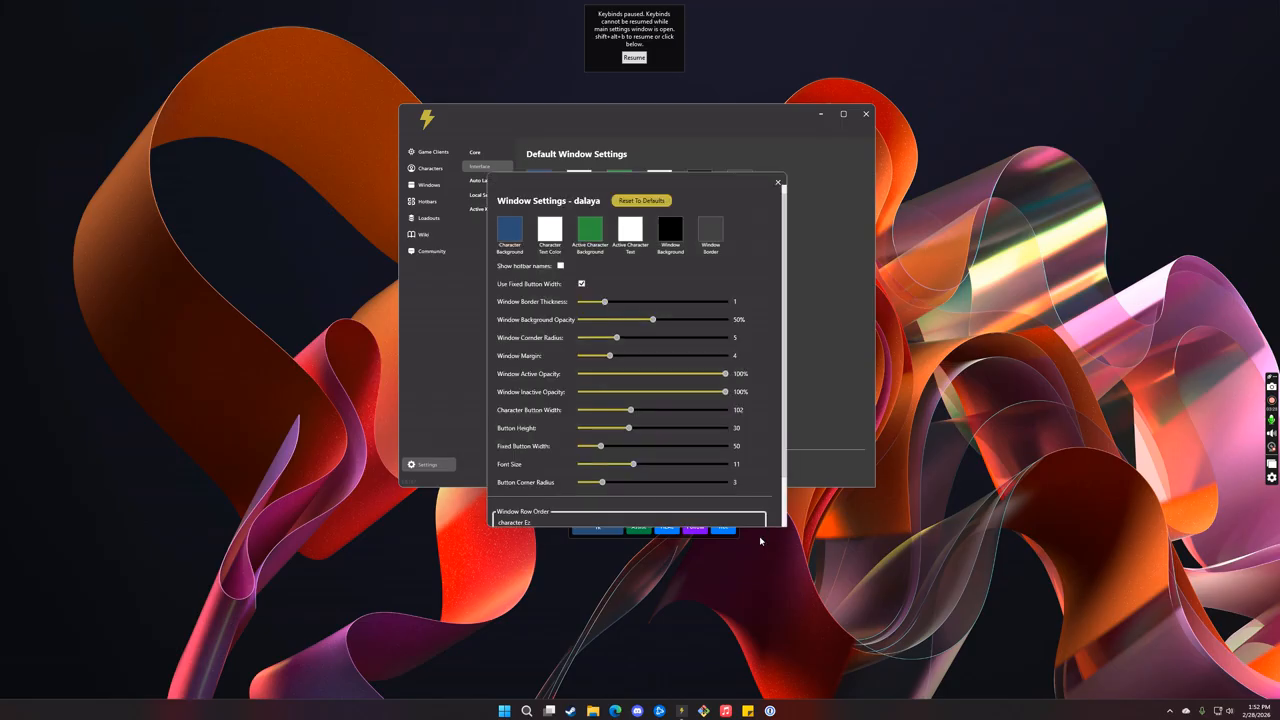
pyautogui.moveTo(693, 186); pyautogui.dragTo(285, 123)
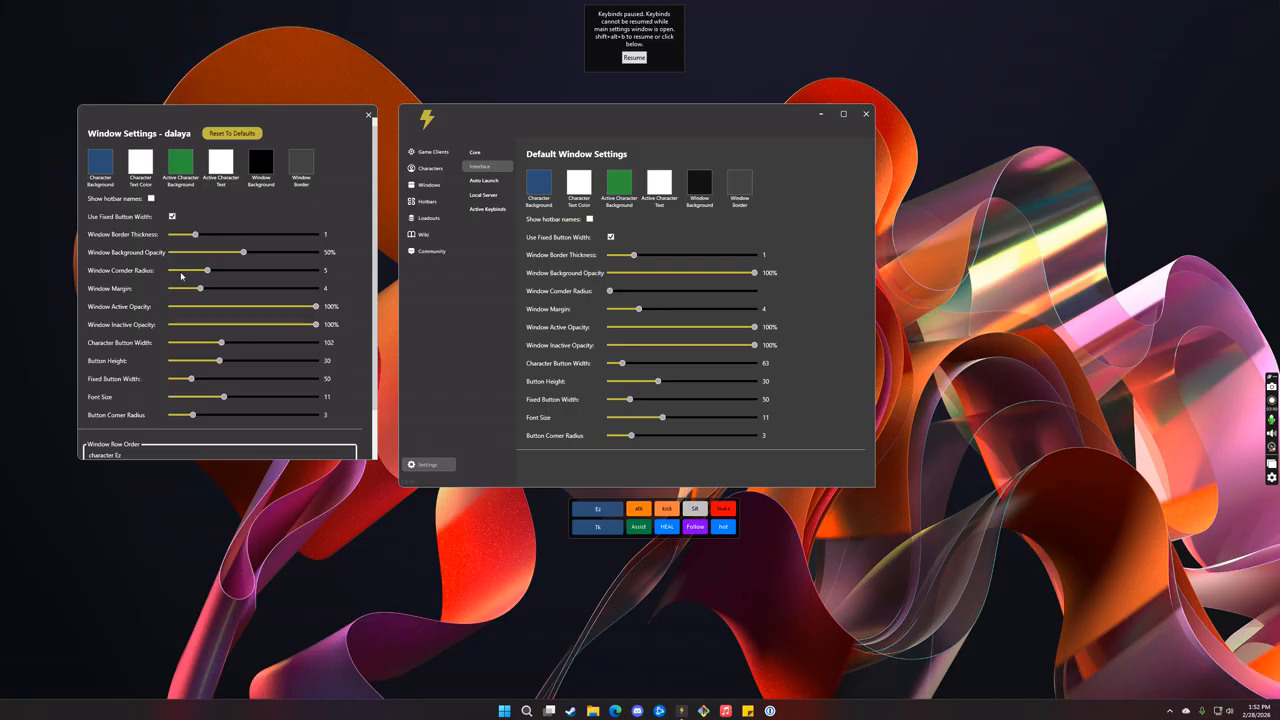
pyautogui.scroll(-1, 182, 280)
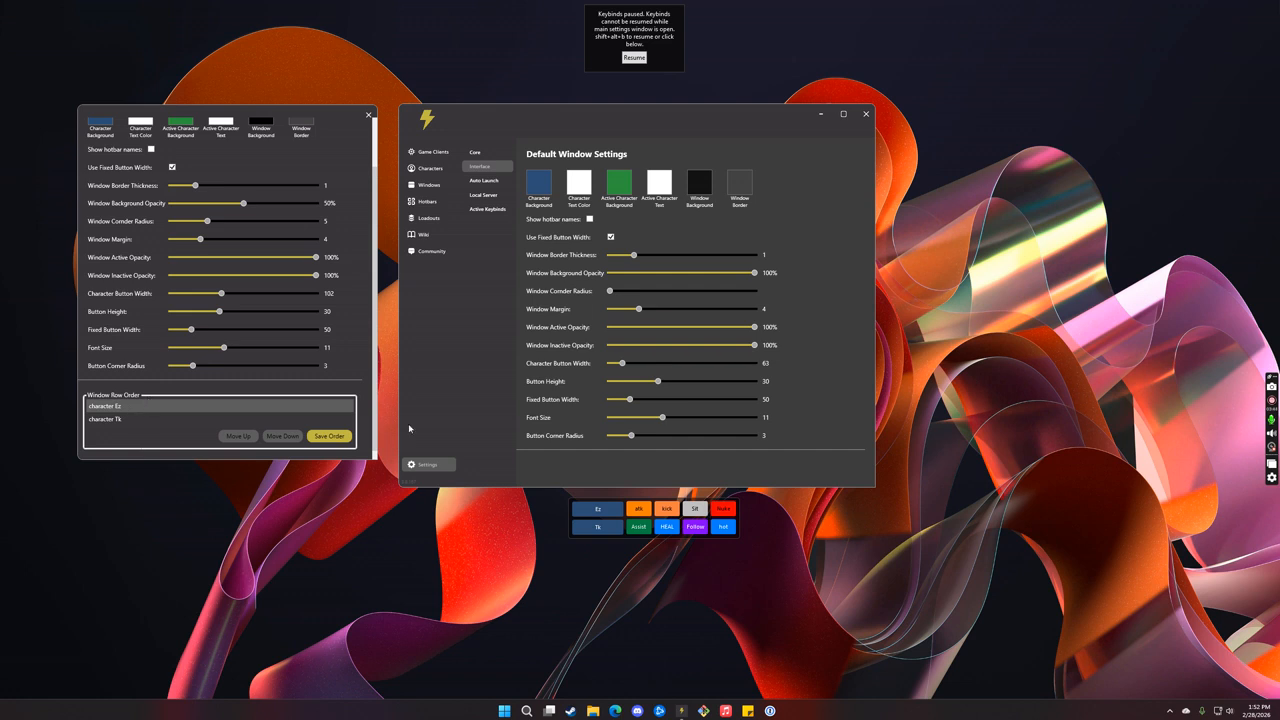
pyautogui.scroll(1, 157, 226)
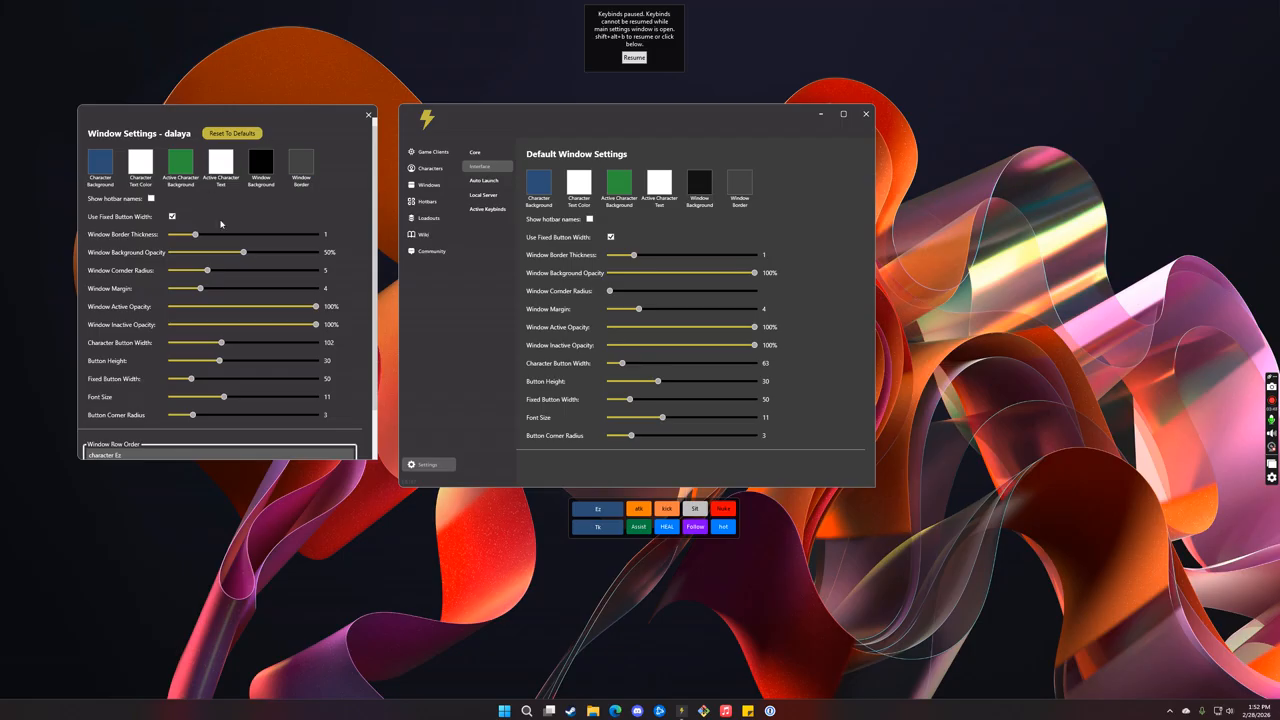
pyautogui.scroll(-1, 177, 355)
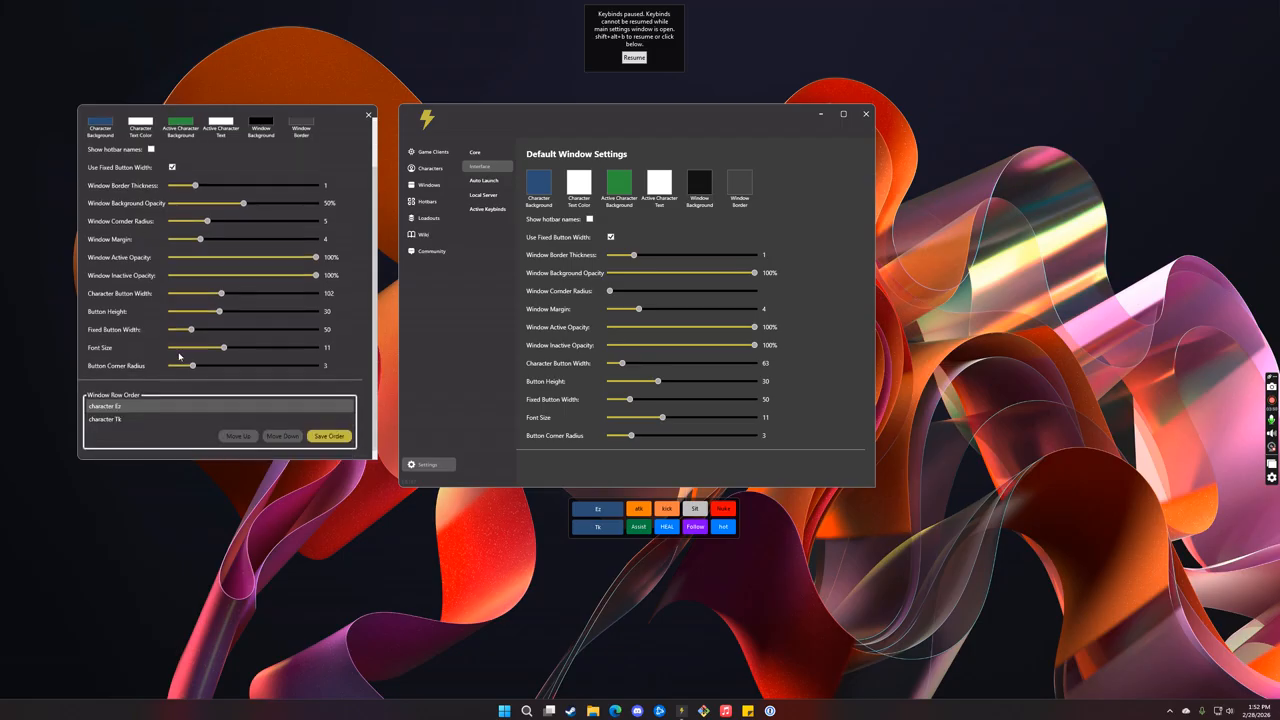
pyautogui.scroll(1, 224, 342)
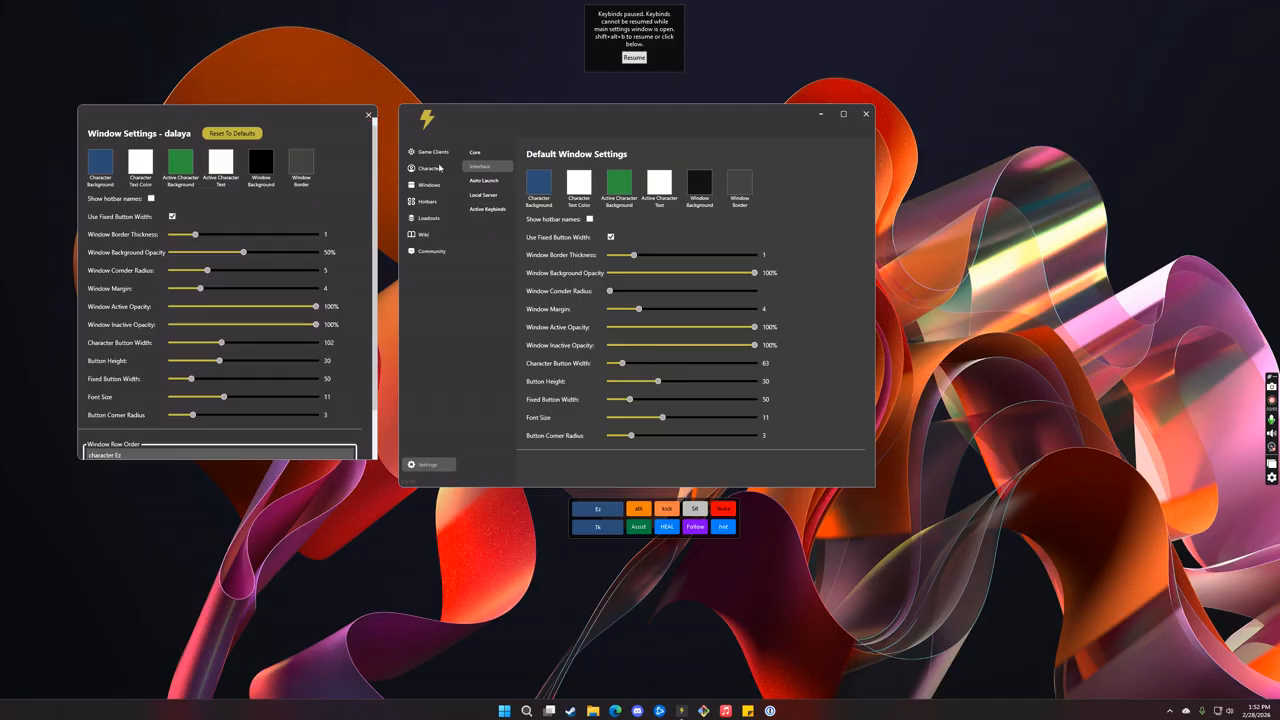
pyautogui.scroll(-1, 204, 442)
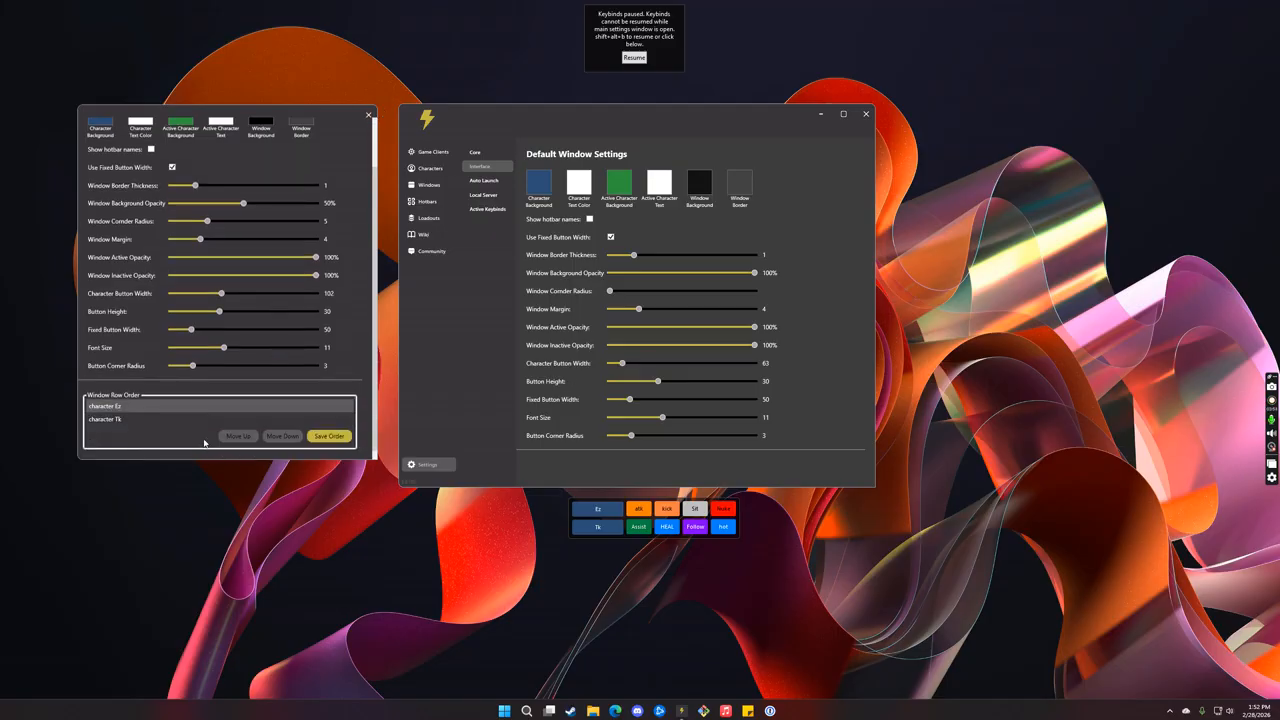
# Step: View the atk button's edit options, and close both the button editor and the dalaya window settings without changes
pyautogui.rightClick(643, 511)
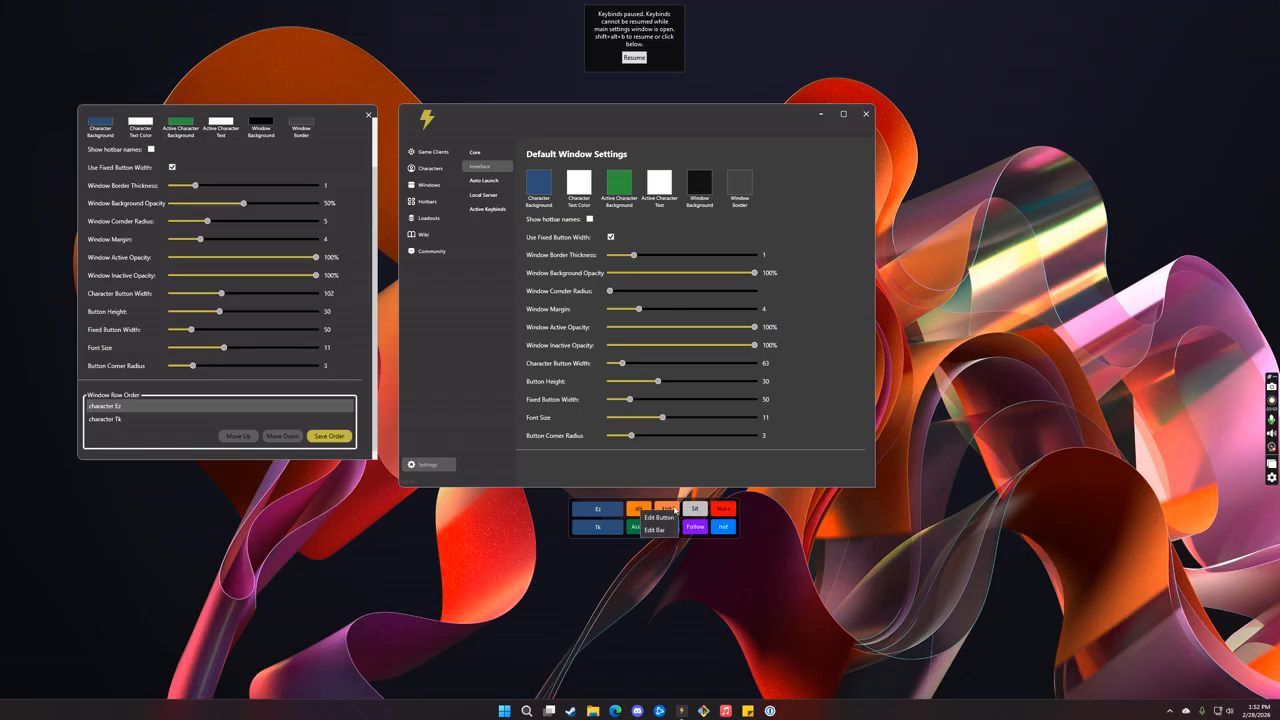
pyautogui.click(669, 517)
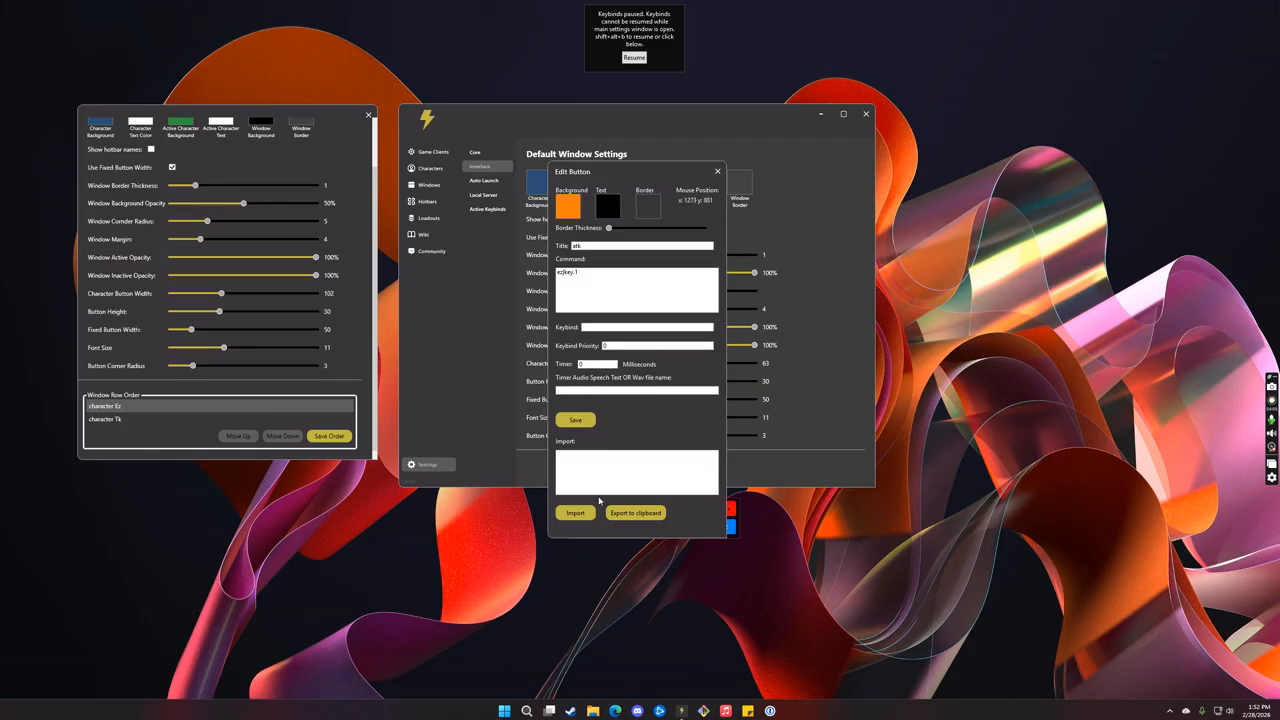
pyautogui.click(718, 171)
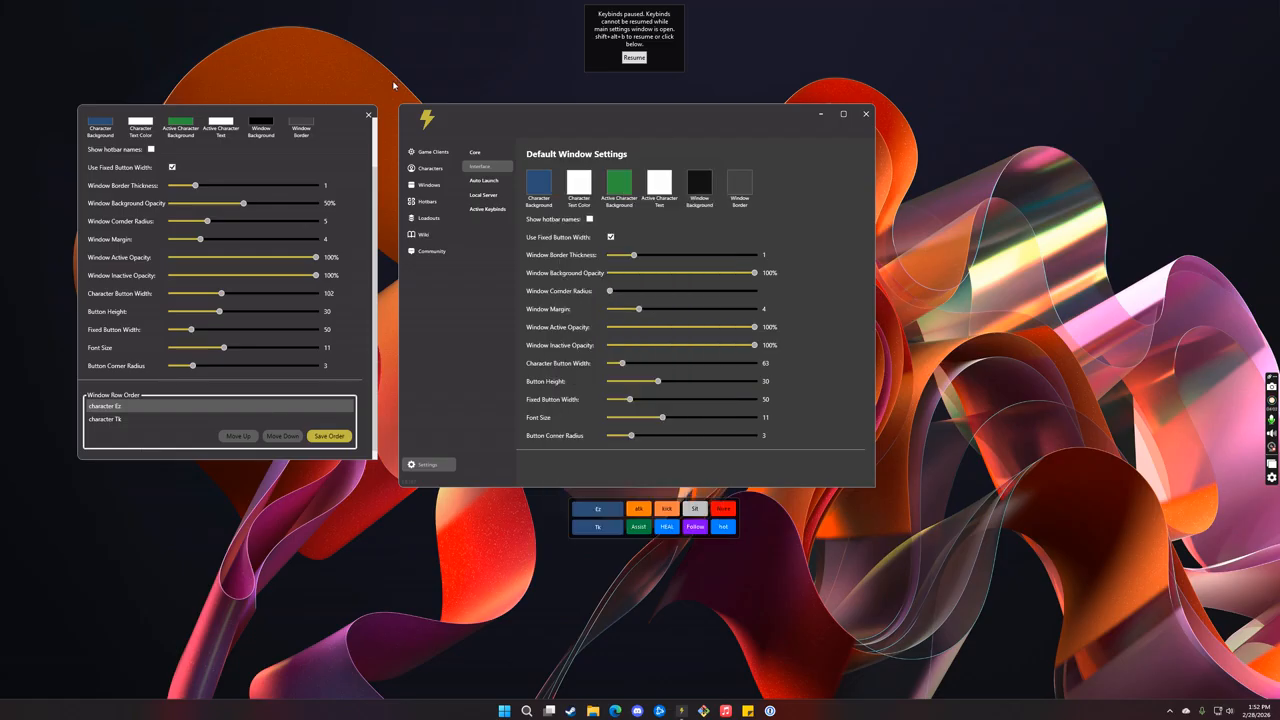
pyautogui.click(368, 114)
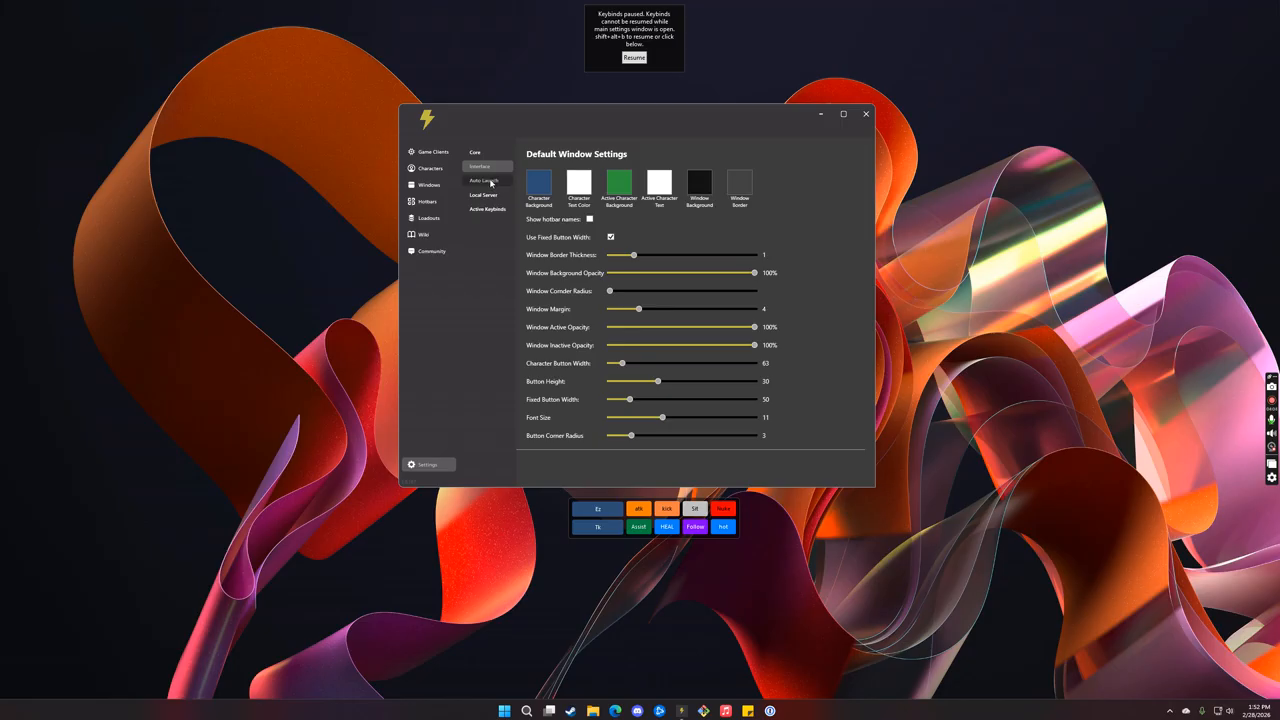
# Step: Examine the Auto Launch settings: the executable path, the username placeholder in the arguments, and each part of the launch command
pyautogui.click(489, 181)
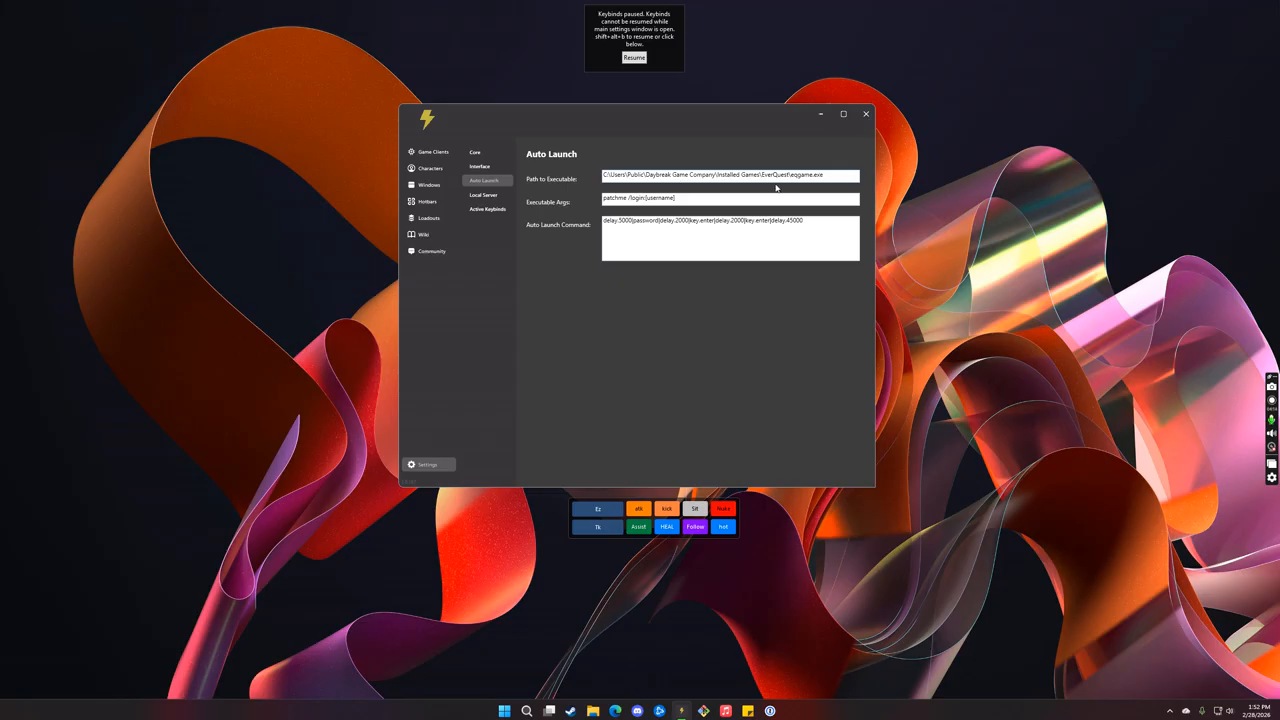
pyautogui.doubleClick(816, 175)
pyautogui.moveTo(683, 197); pyautogui.dragTo(646, 200)
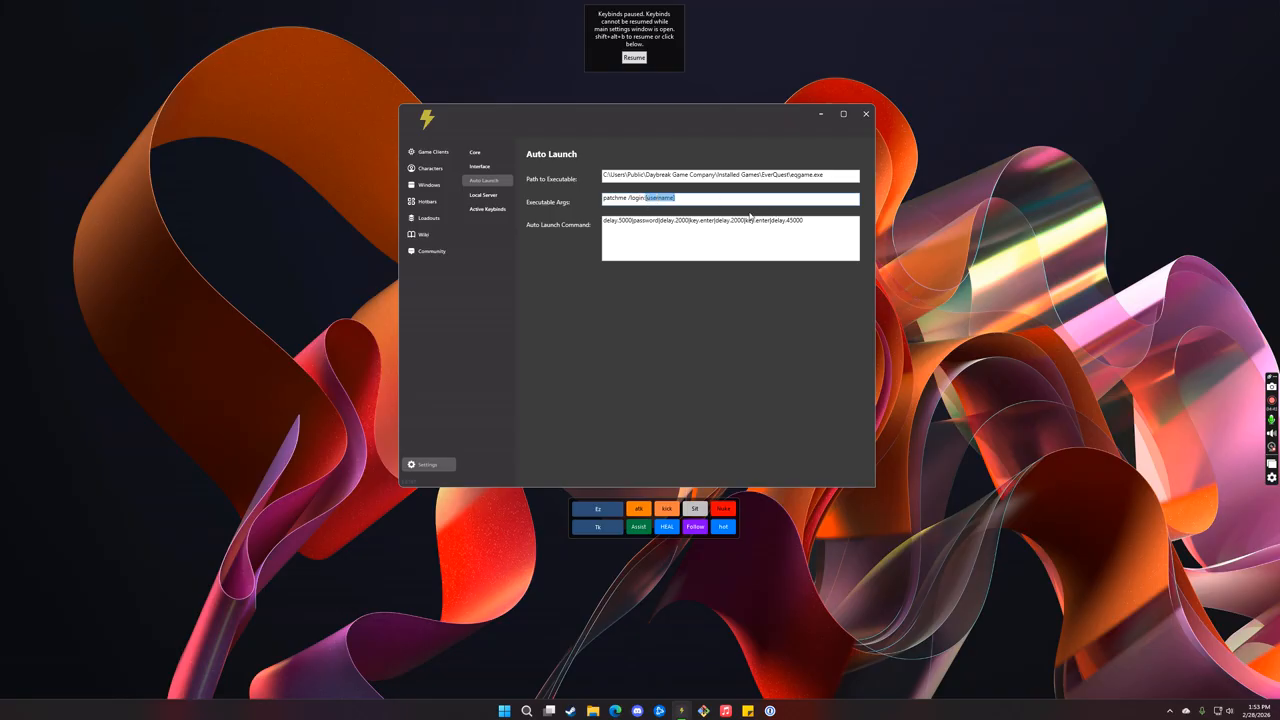
pyautogui.moveTo(607, 223); pyautogui.dragTo(646, 225)
pyautogui.click(622, 227)
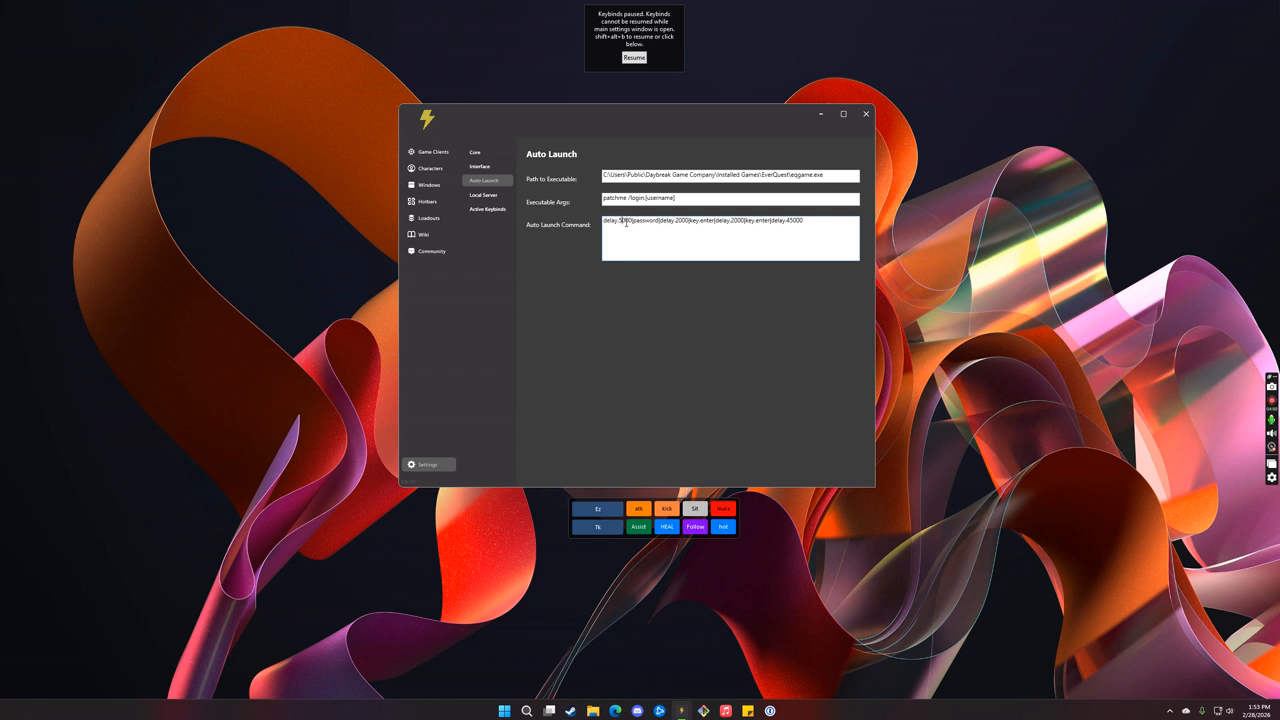
pyautogui.moveTo(634, 222); pyautogui.dragTo(807, 224)
pyautogui.click(815, 224)
pyautogui.moveTo(830, 175); pyautogui.dragTo(565, 172)
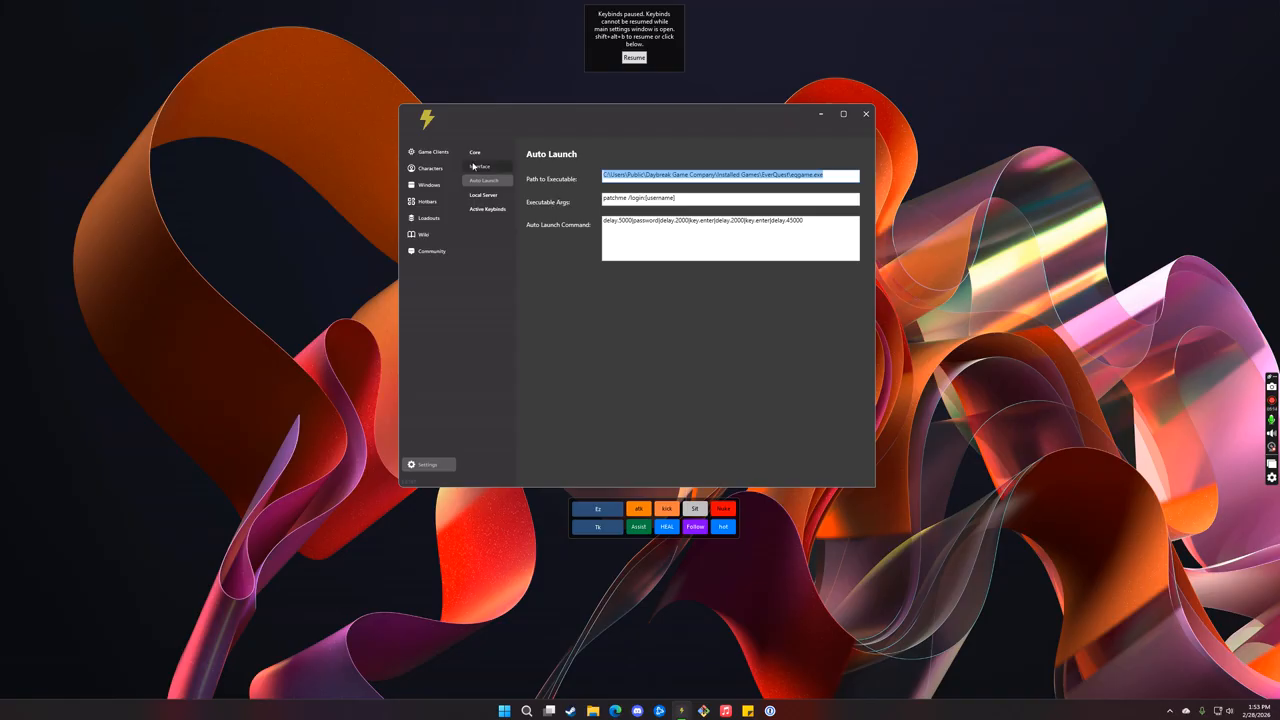
# Step: Examine character Ez's custom auto launch path and command, close the editor without saving, and return to the Auto Launch settings
pyautogui.click(431, 168)
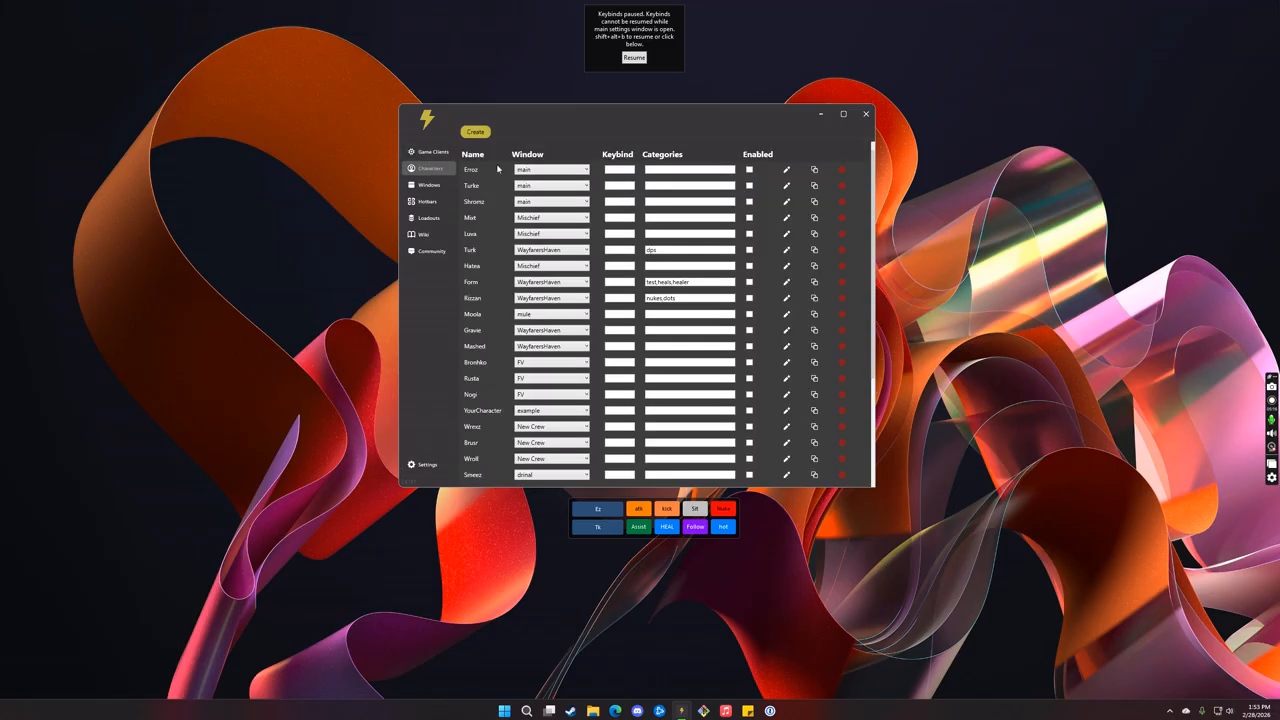
pyautogui.click(786, 443)
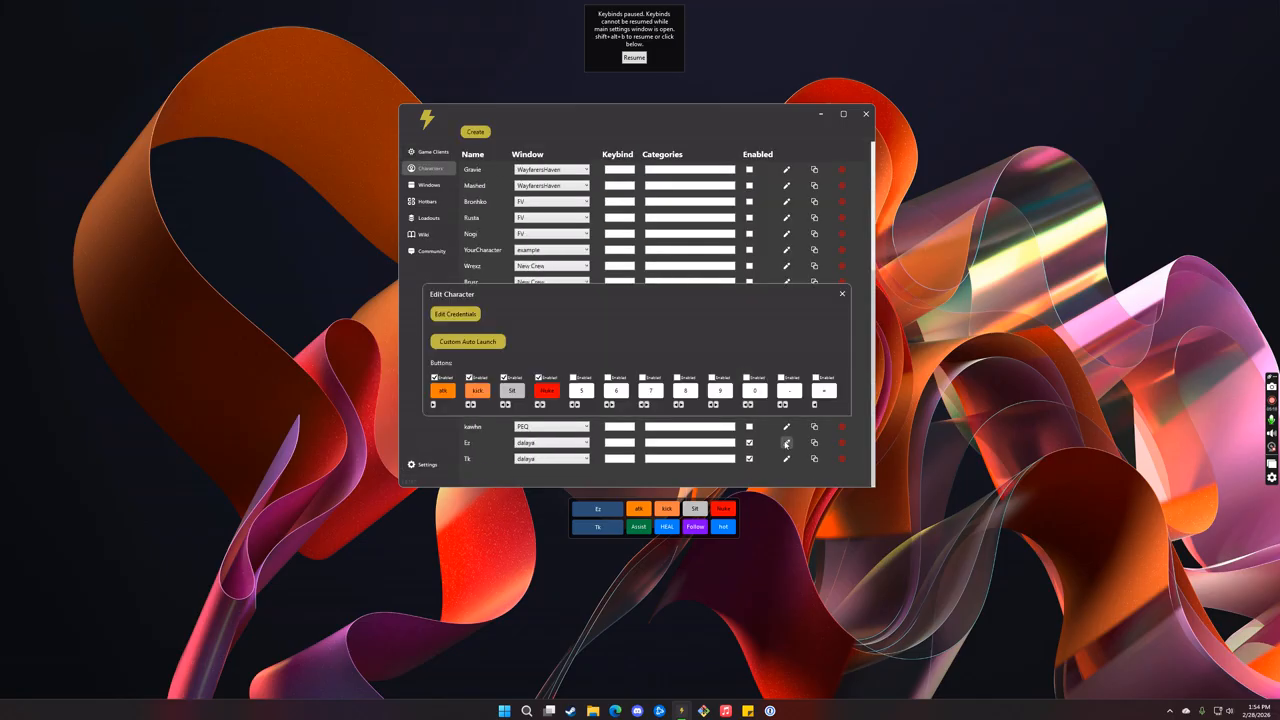
pyautogui.click(483, 342)
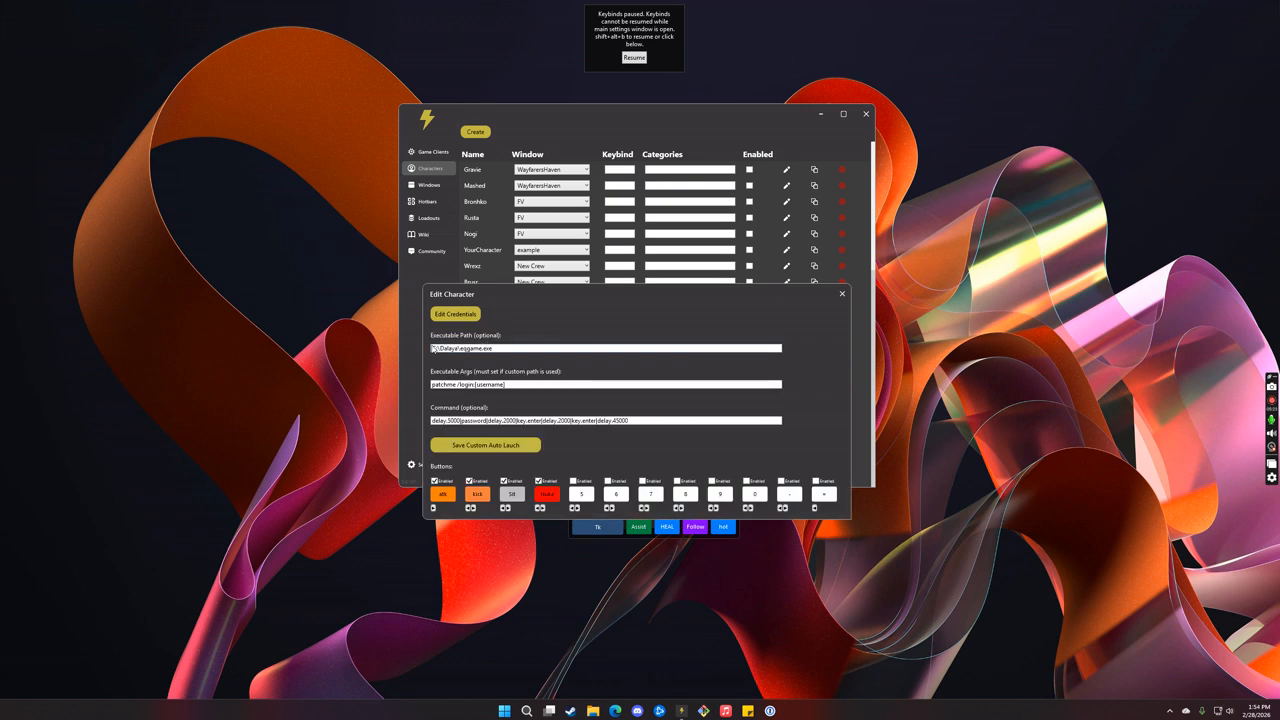
pyautogui.moveTo(520, 347); pyautogui.dragTo(421, 346)
pyautogui.moveTo(656, 418); pyautogui.dragTo(442, 420)
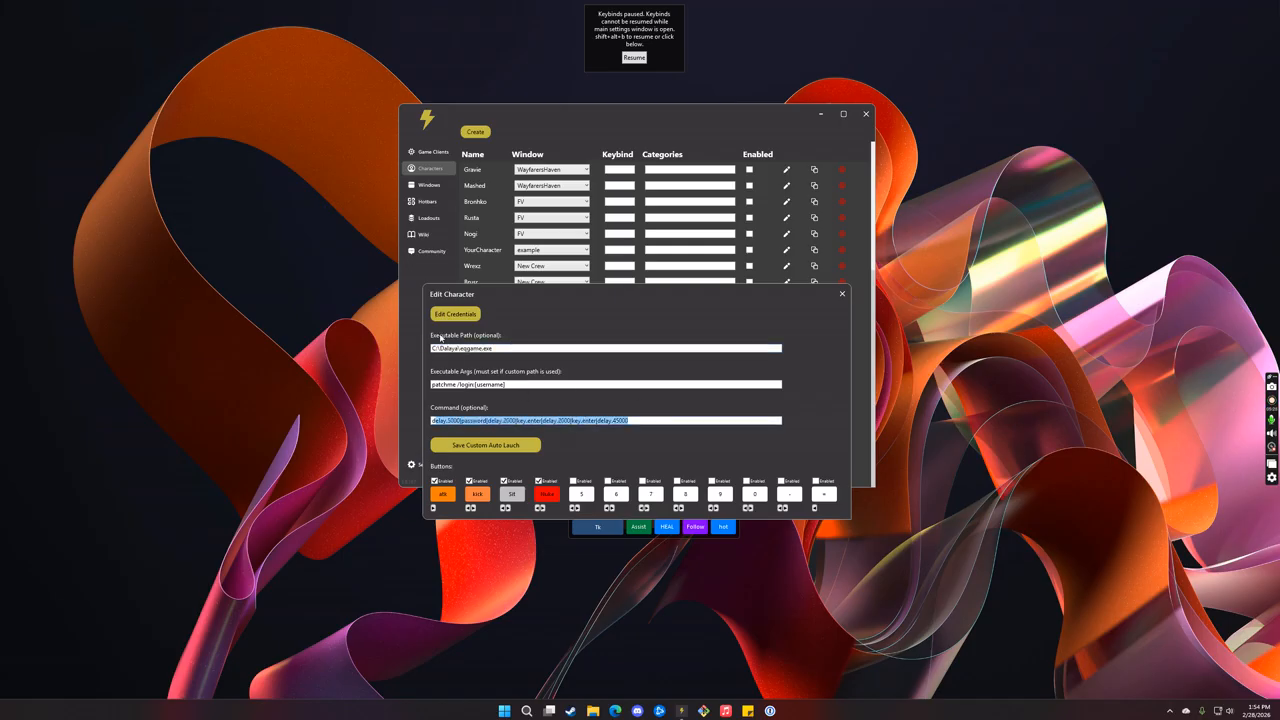
pyautogui.click(843, 295)
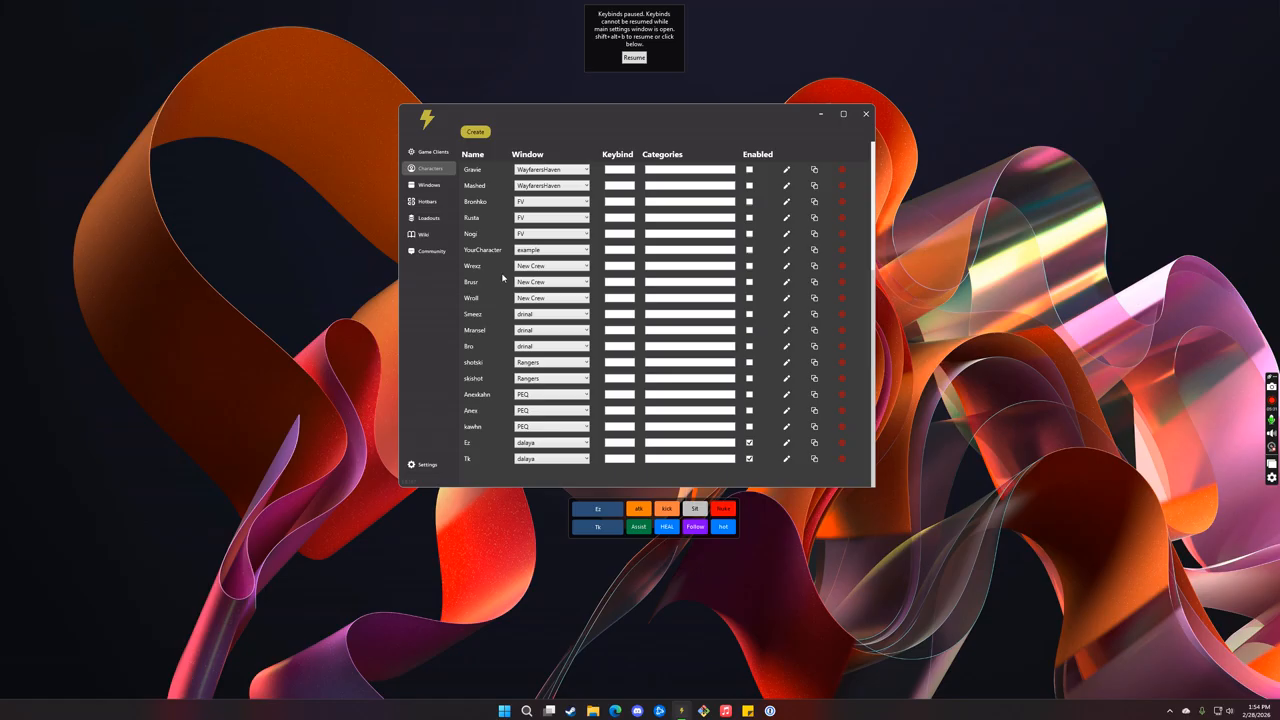
pyautogui.click(427, 464)
pyautogui.click(484, 180)
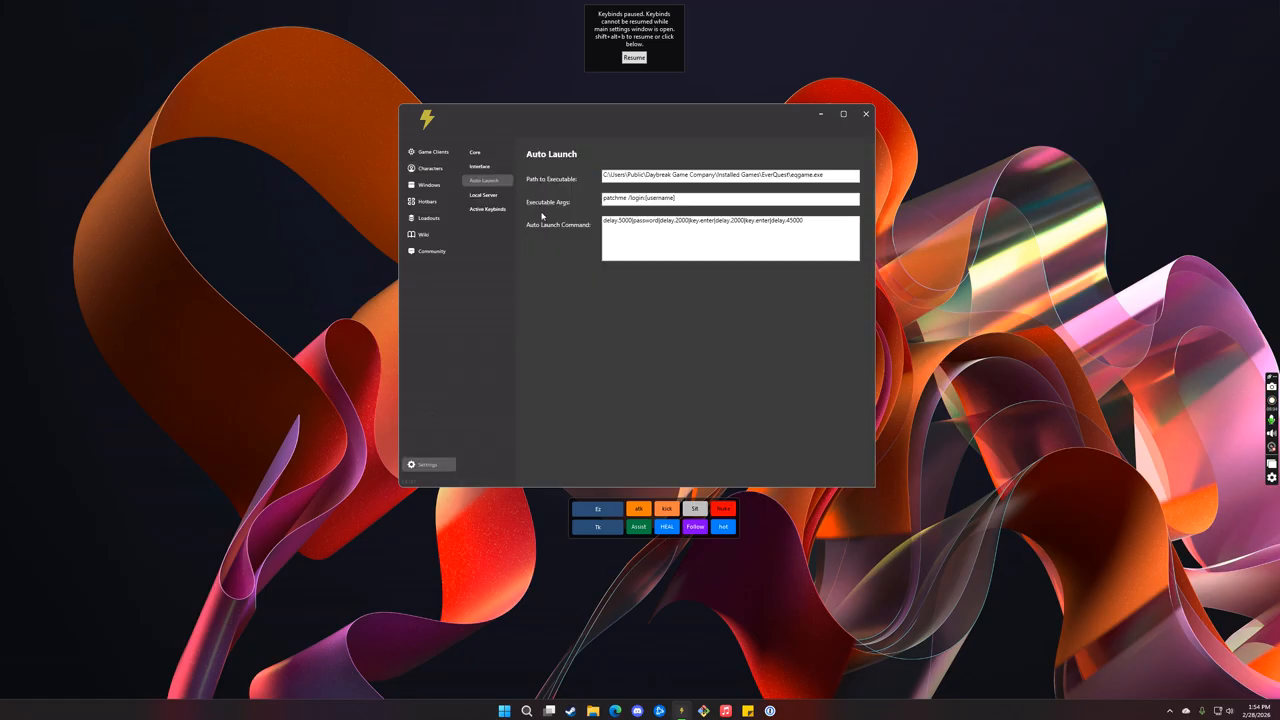
# Step: In the Local Server settings, show the Connection Status Window, move it clear of the keybinds notice, and hide it again
pyautogui.click(495, 195)
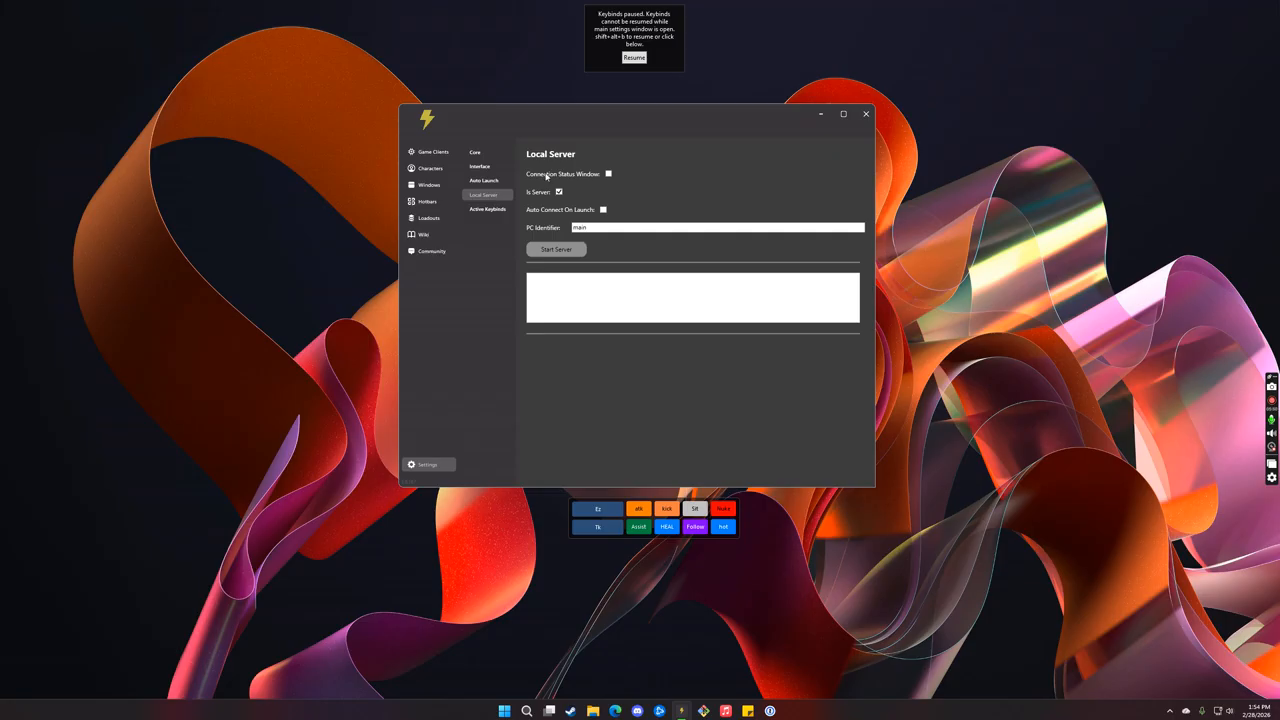
pyautogui.click(608, 174)
pyautogui.moveTo(579, 17); pyautogui.dragTo(536, 31)
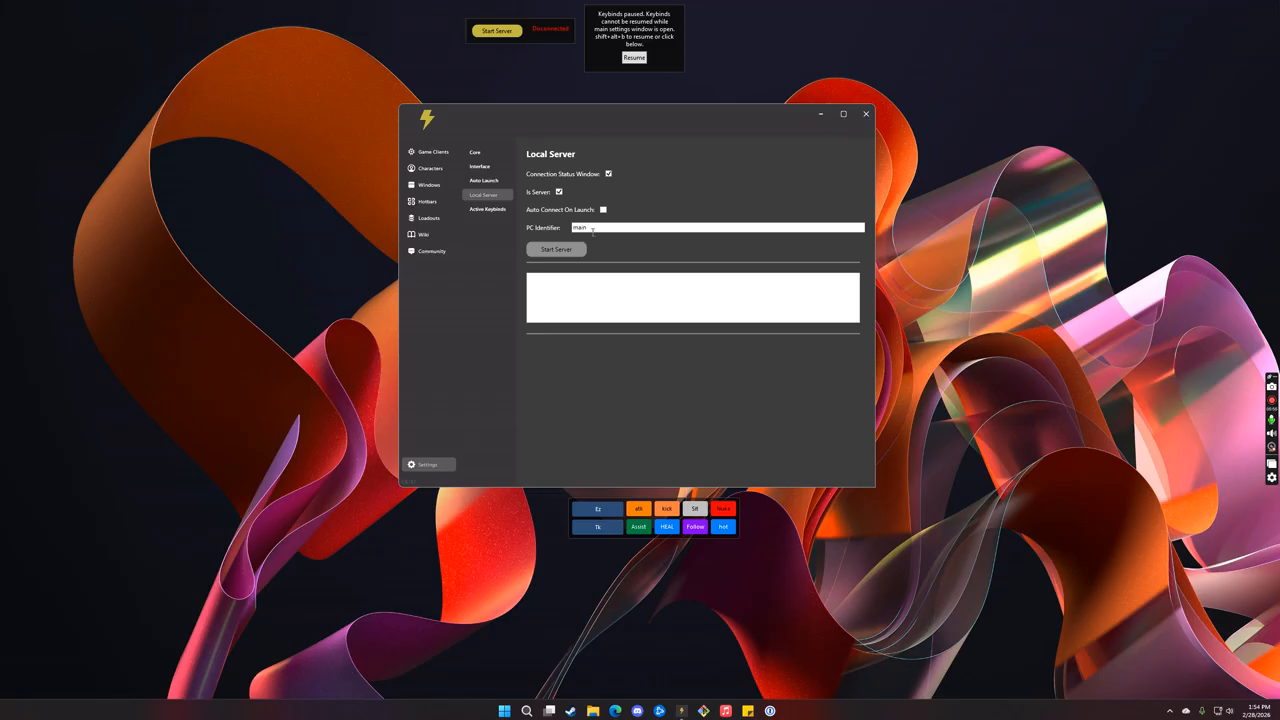
pyautogui.click(608, 174)
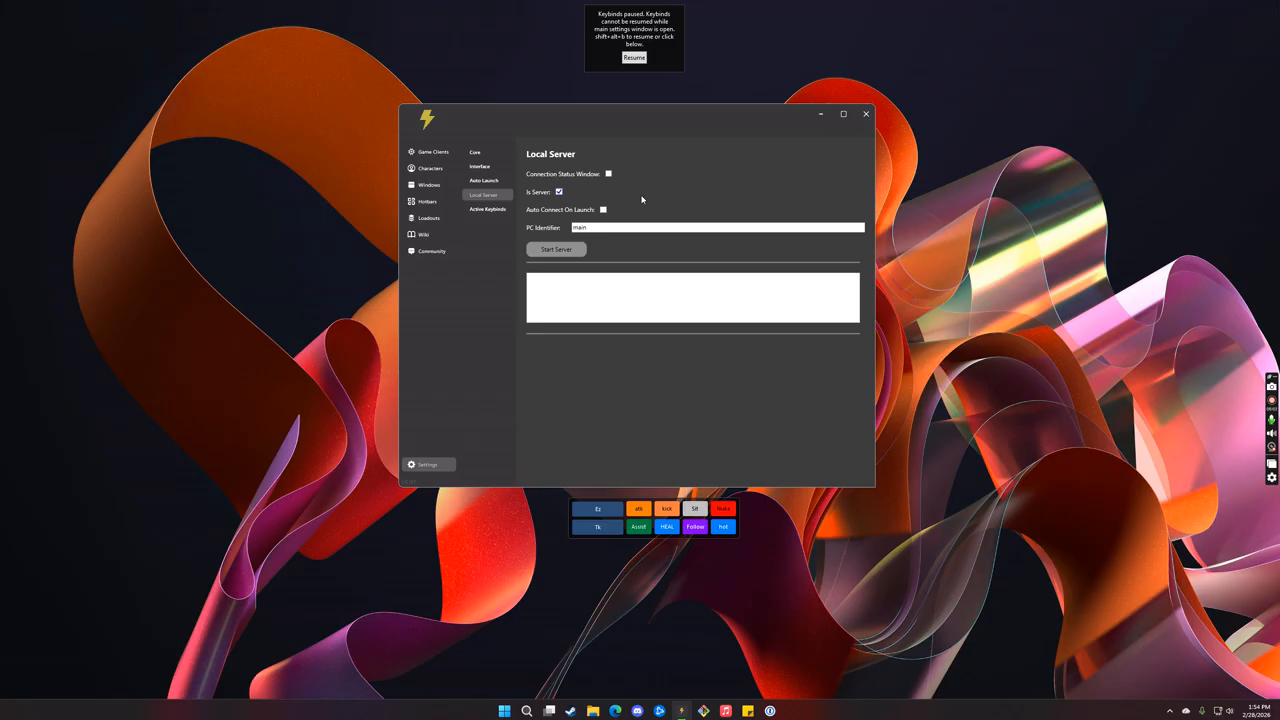
# Step: Start the local server with this PC identified as main, and highlight the startup messages in its log
pyautogui.click(556, 249)
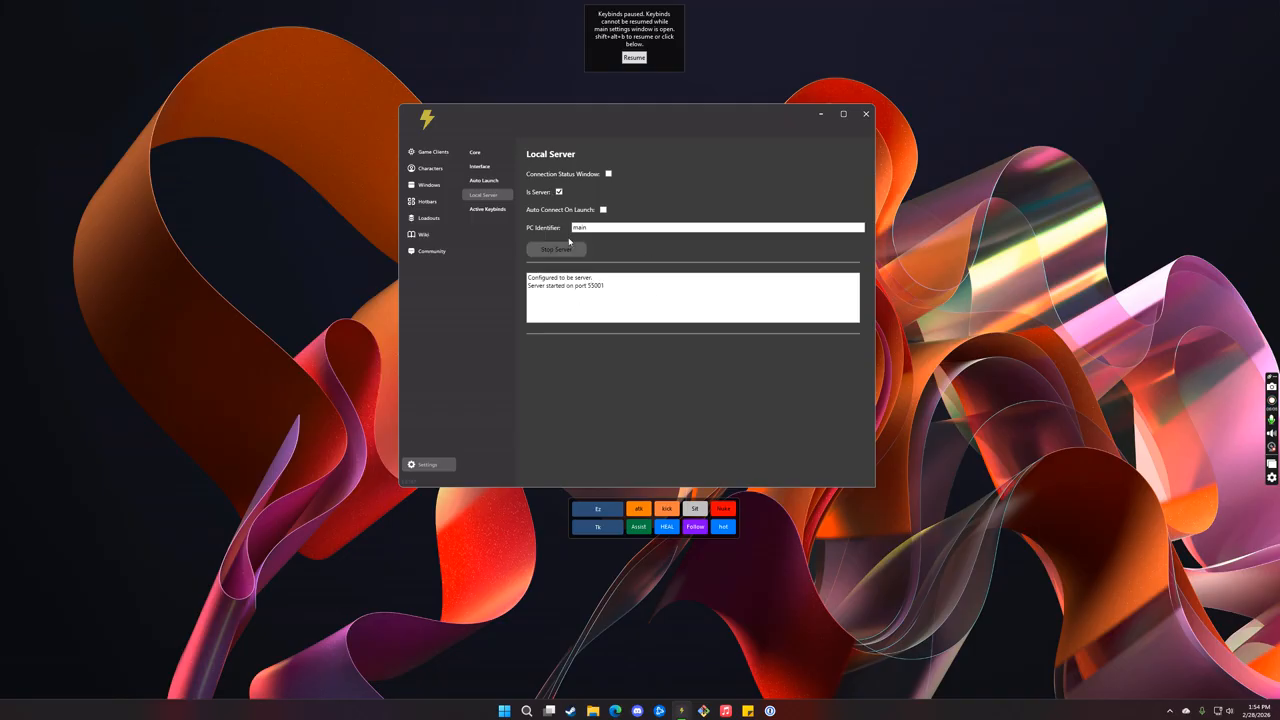
pyautogui.moveTo(625, 288); pyautogui.dragTo(499, 282)
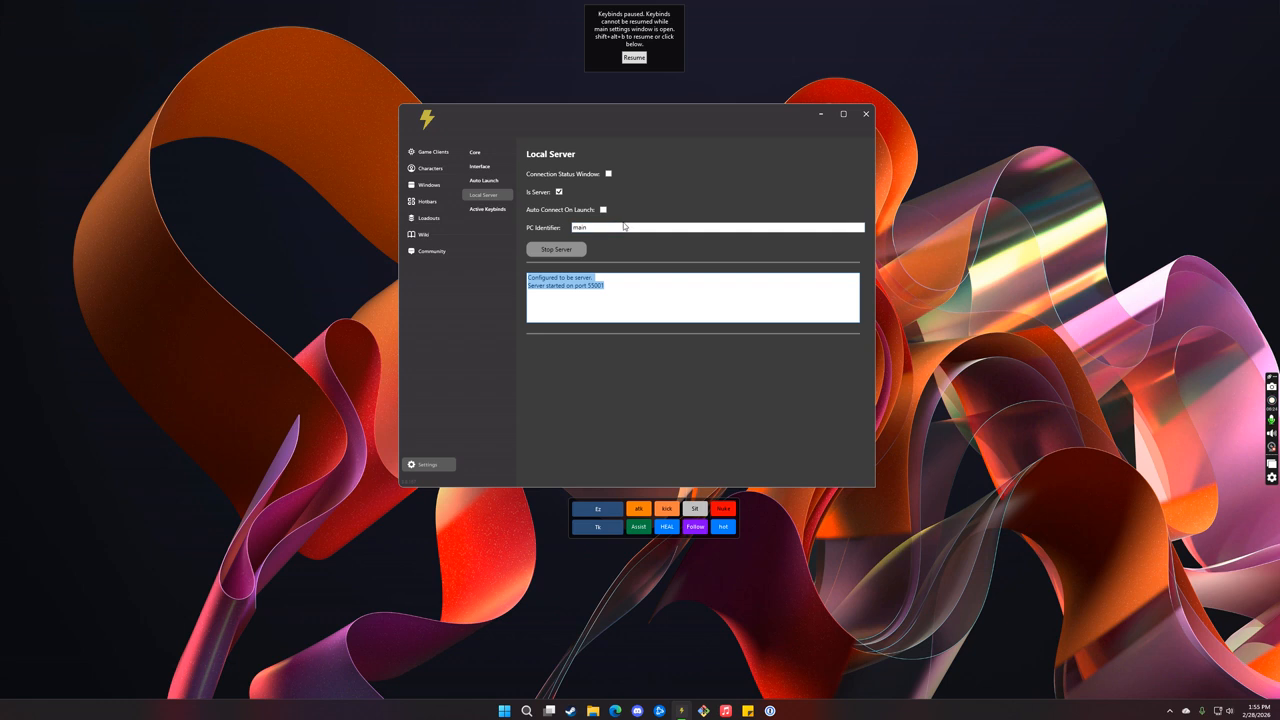
# Step: Open the Active Keybinds list, set the keybind of Tk's Assist button to key.3, and save the button
pyautogui.click(489, 210)
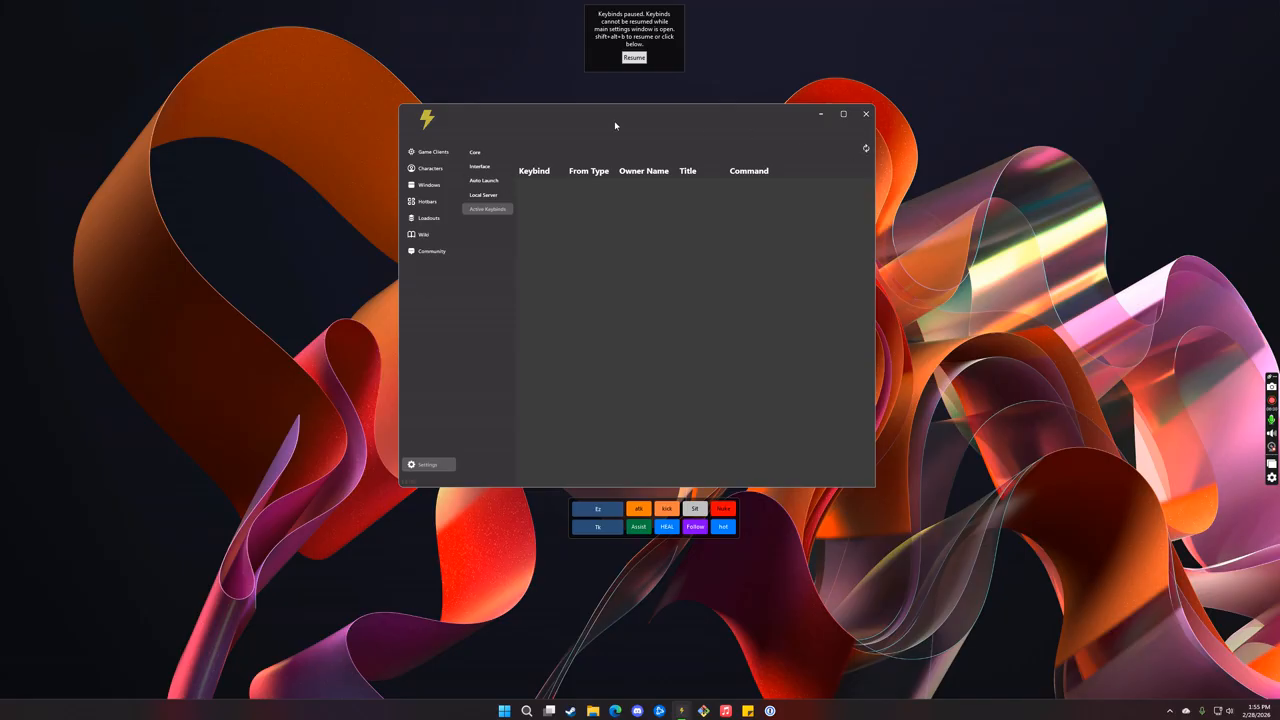
pyautogui.rightClick(638, 527)
pyautogui.click(654, 536)
pyautogui.click(697, 325)
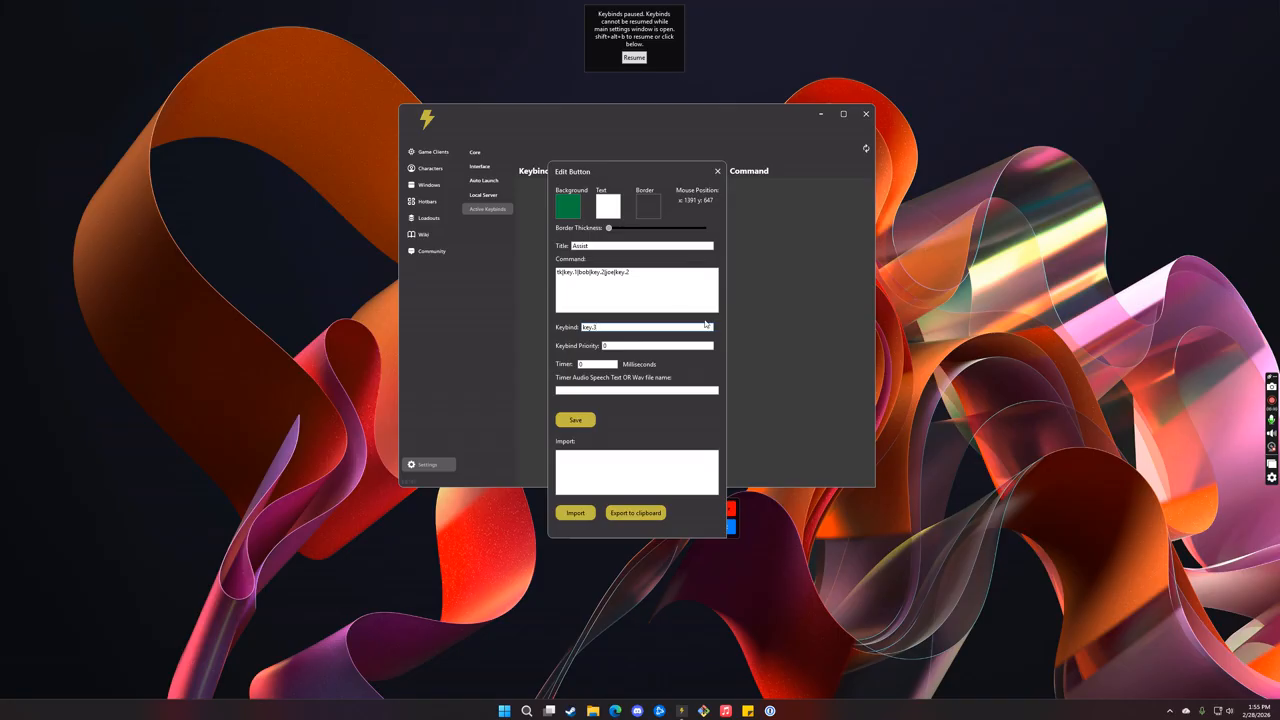
pyautogui.click(590, 421)
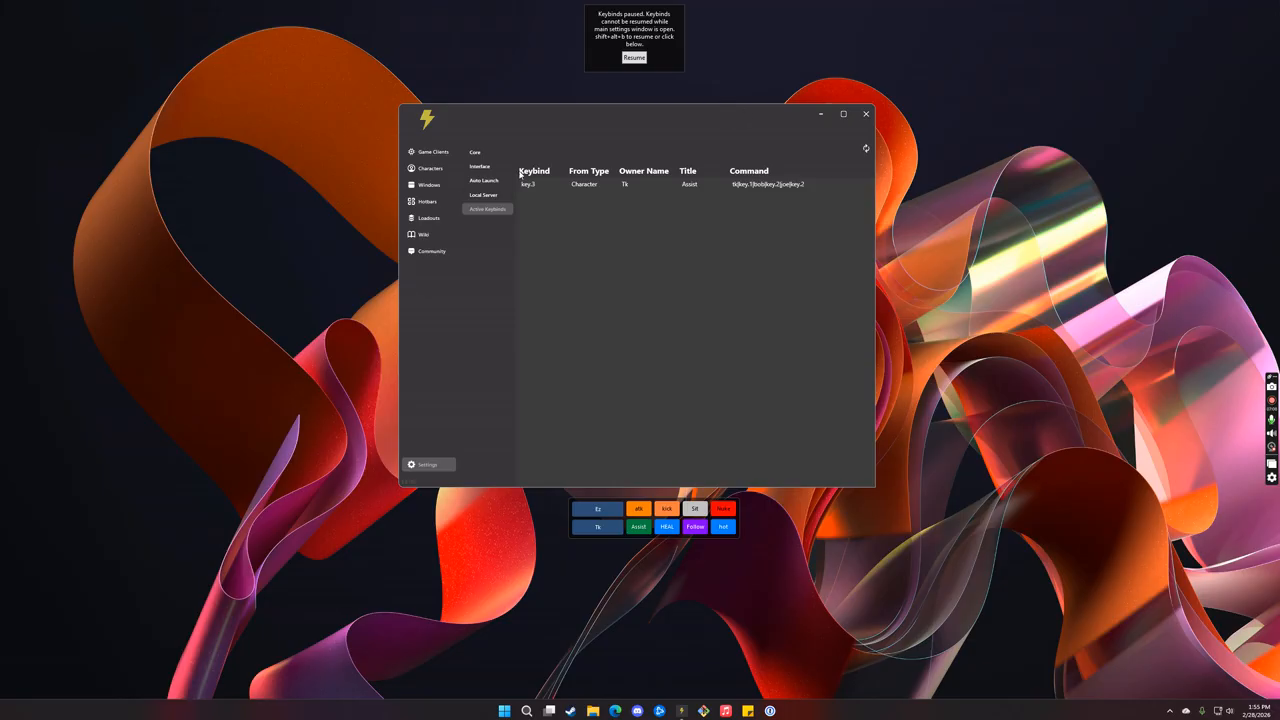
# Step: Open the Community page to view the Discord invitation
pyautogui.click(428, 251)
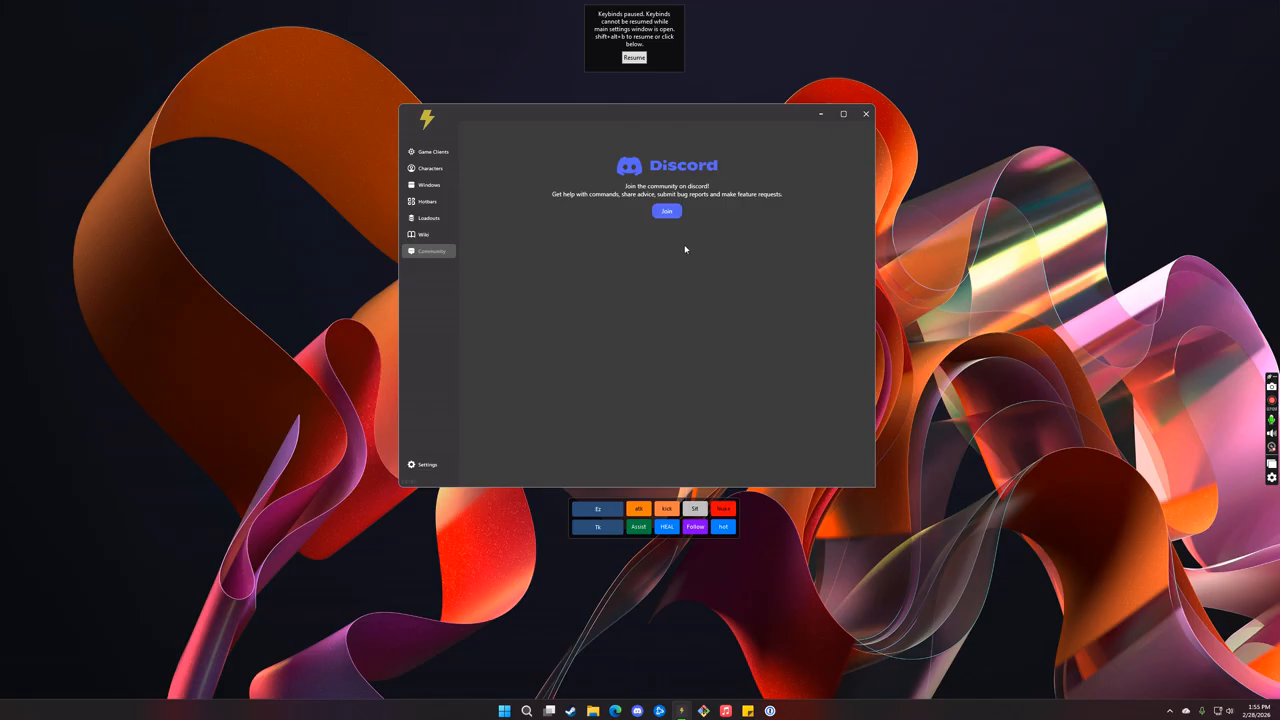